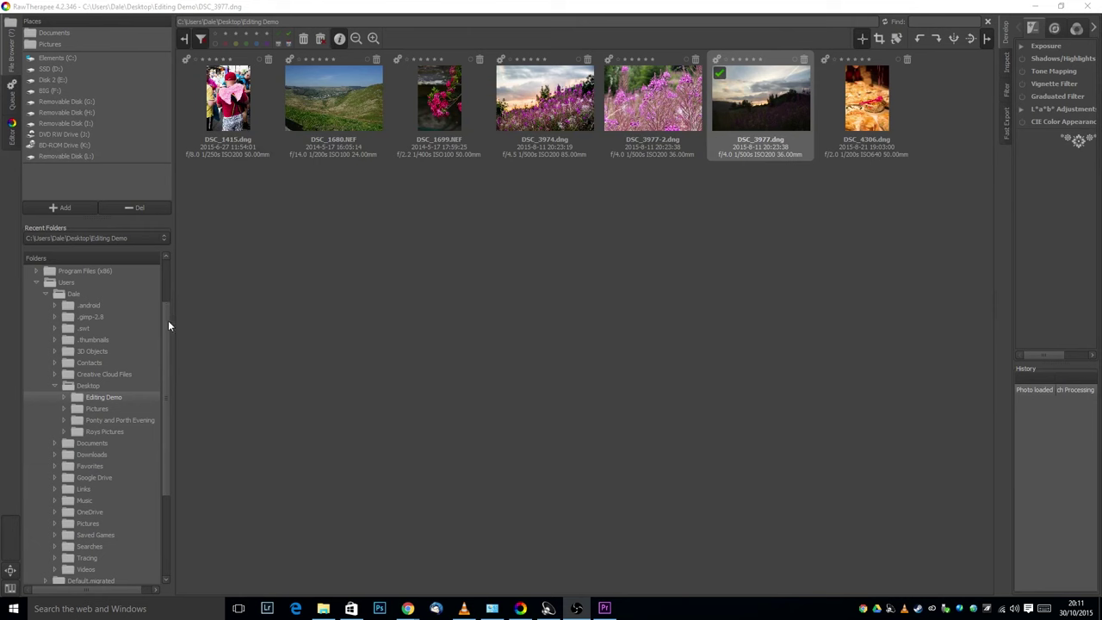
- Browse the Folders tree to the user's Desktop\Editing Demo folder and select DSC_3977
scroll(168, 320, up, 2)
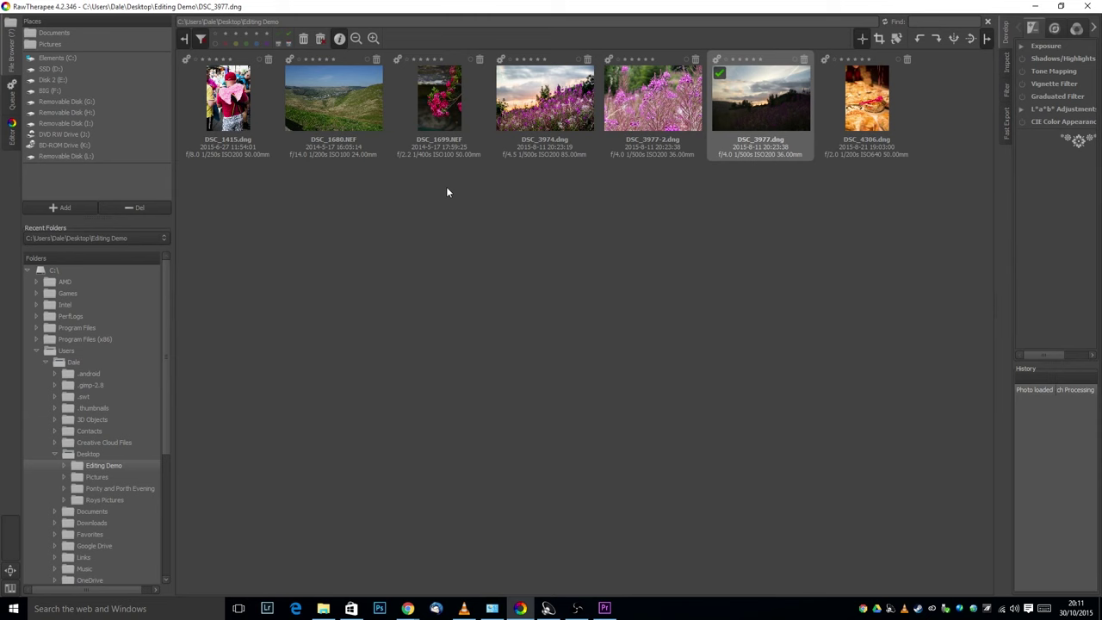
click(35, 350)
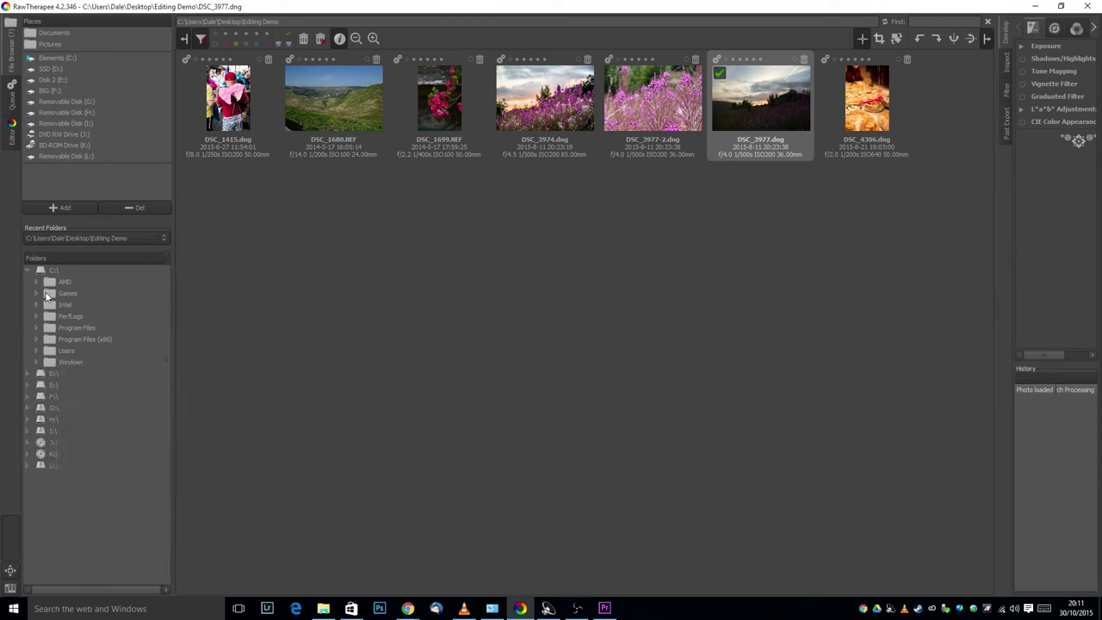
click(28, 271)
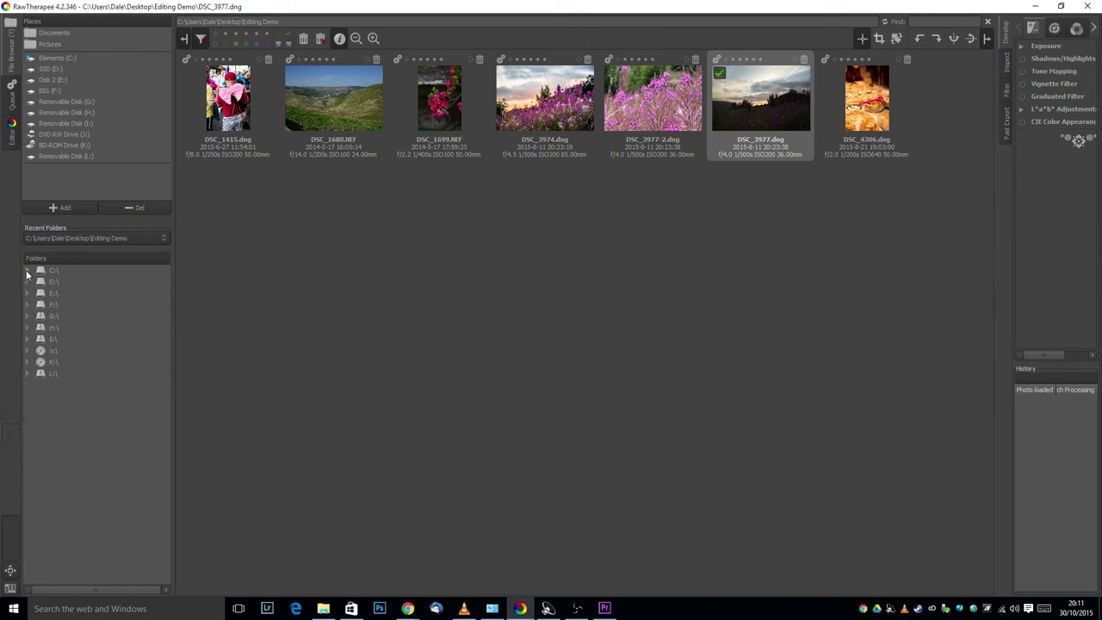
click(27, 271)
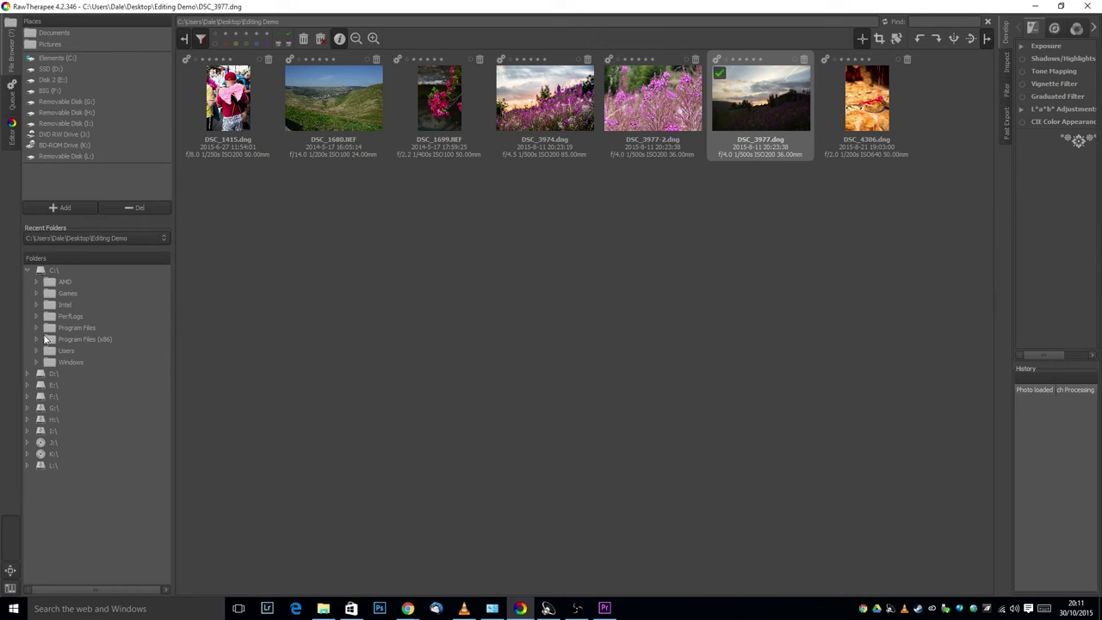
click(36, 351)
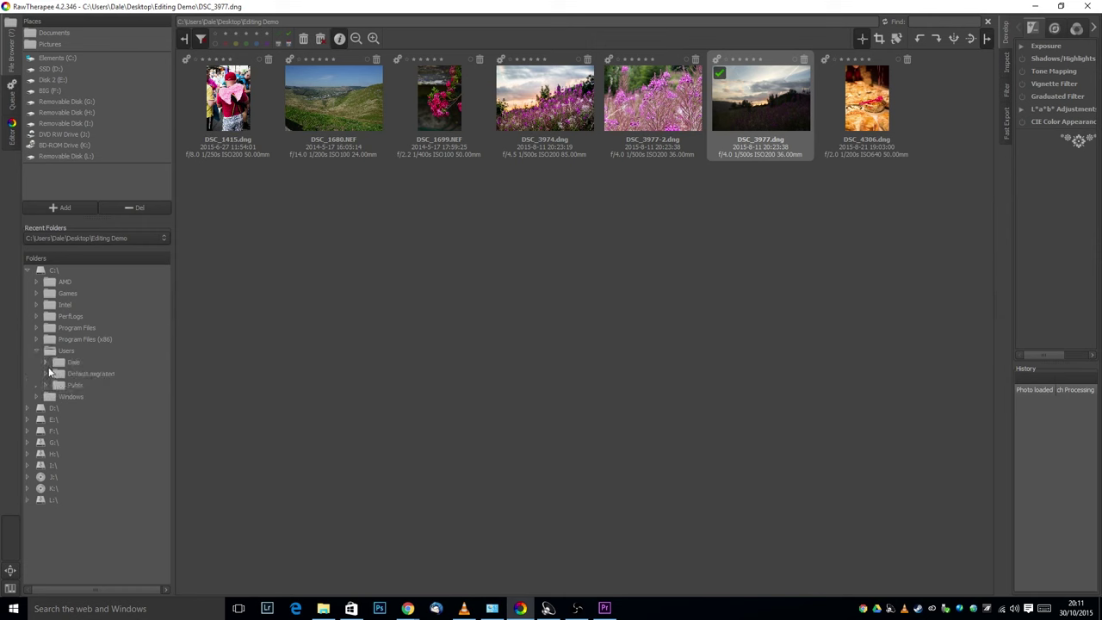
click(45, 362)
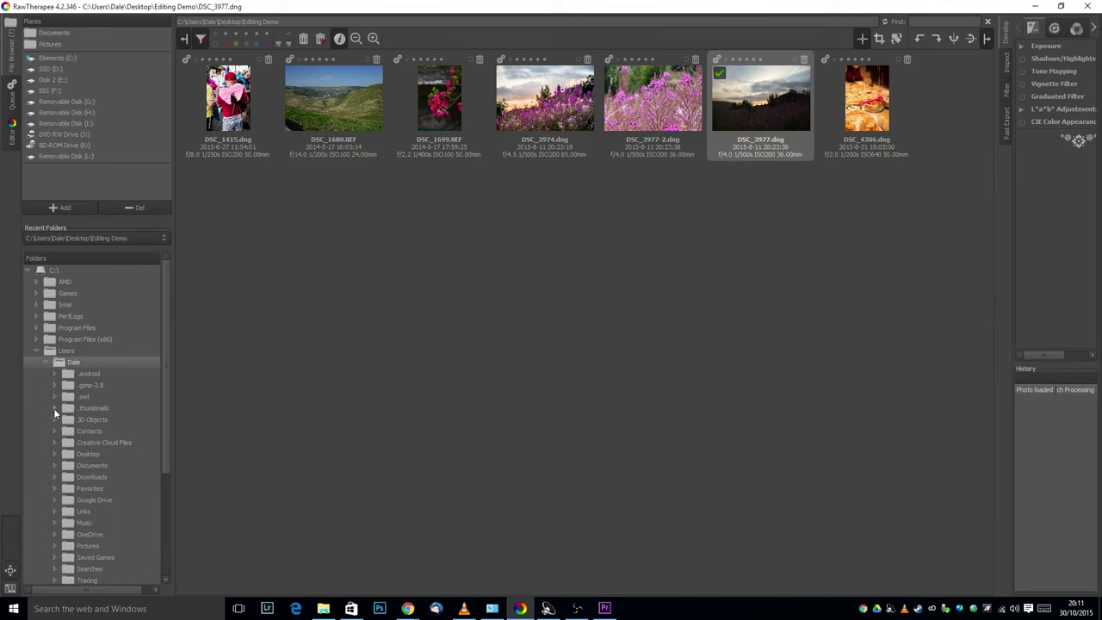
click(55, 453)
click(81, 465)
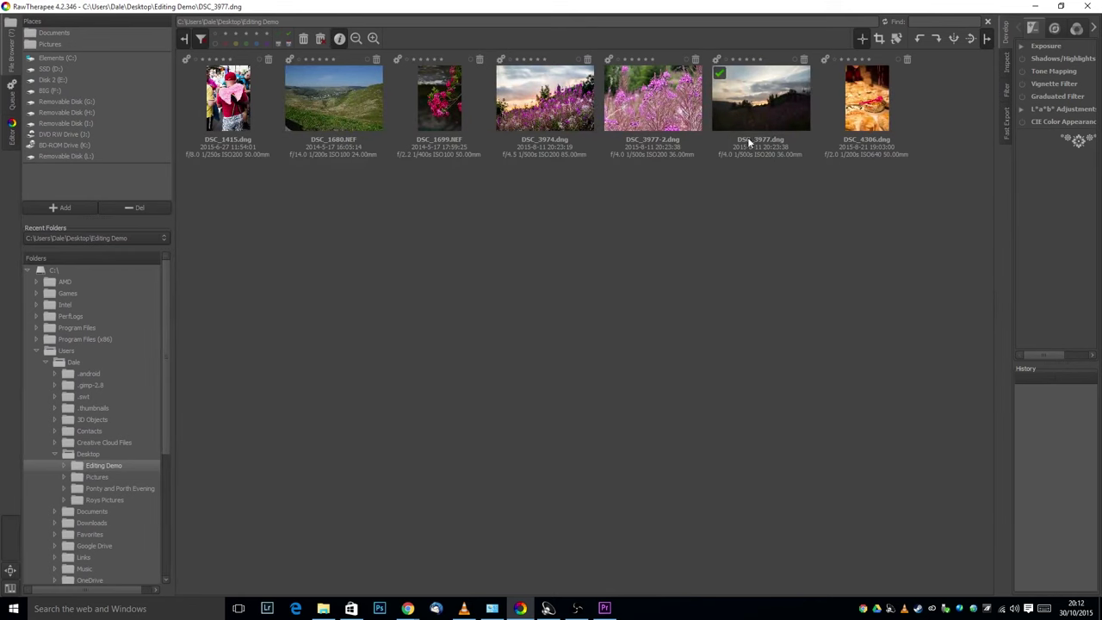
click(775, 99)
- Open DSC_3977 in the Editor, shrink the filmstrip, and add Snapshot 4 of the unedited photo
double_click(775, 99)
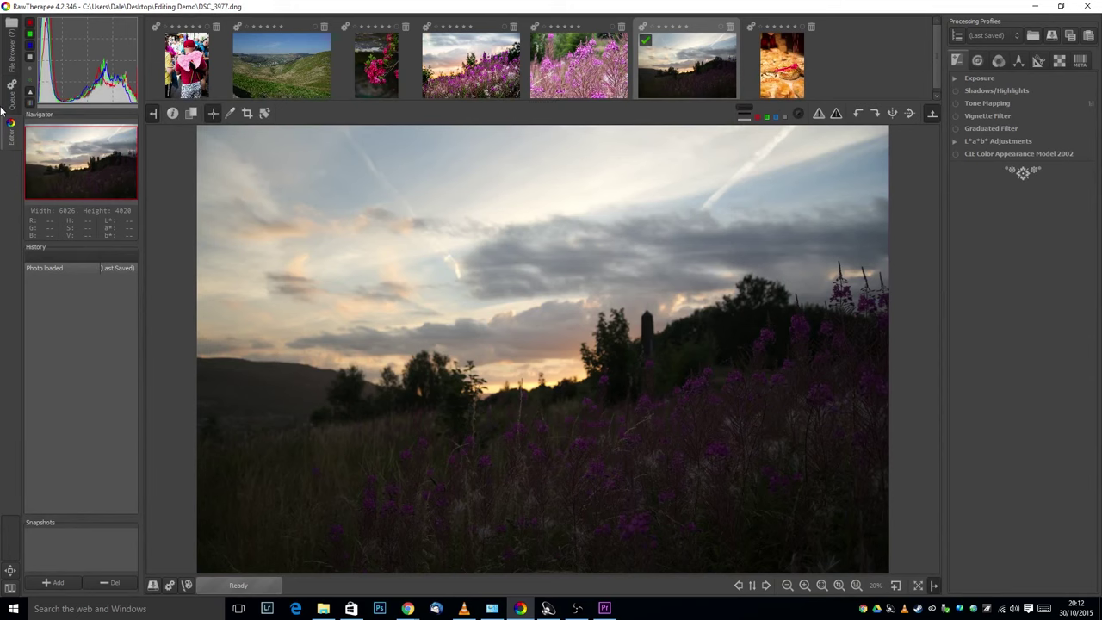
click(12, 45)
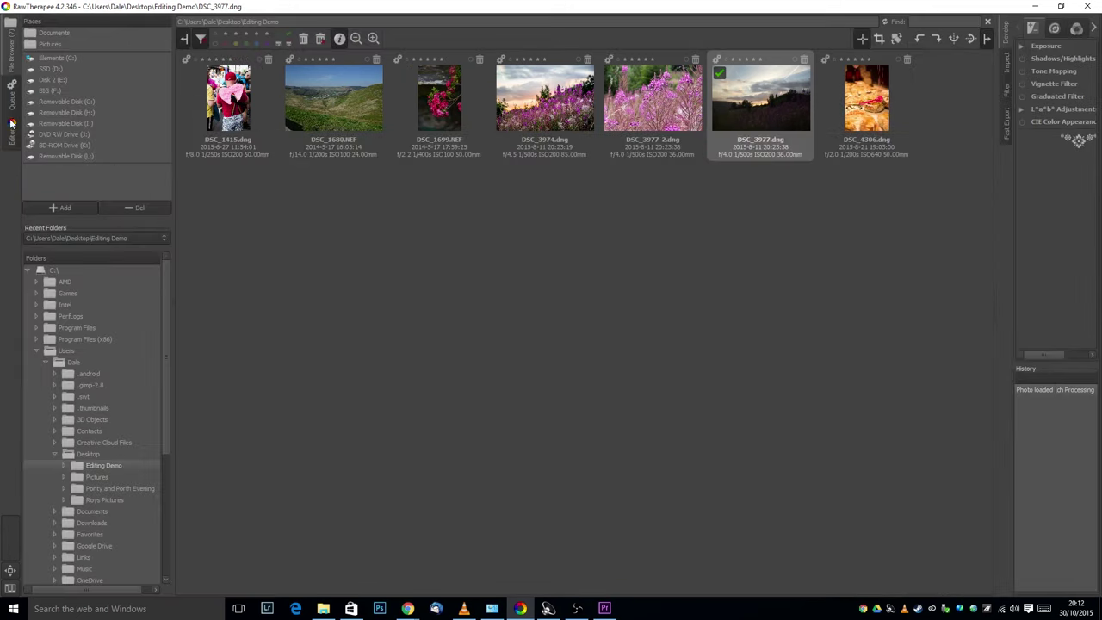
click(12, 127)
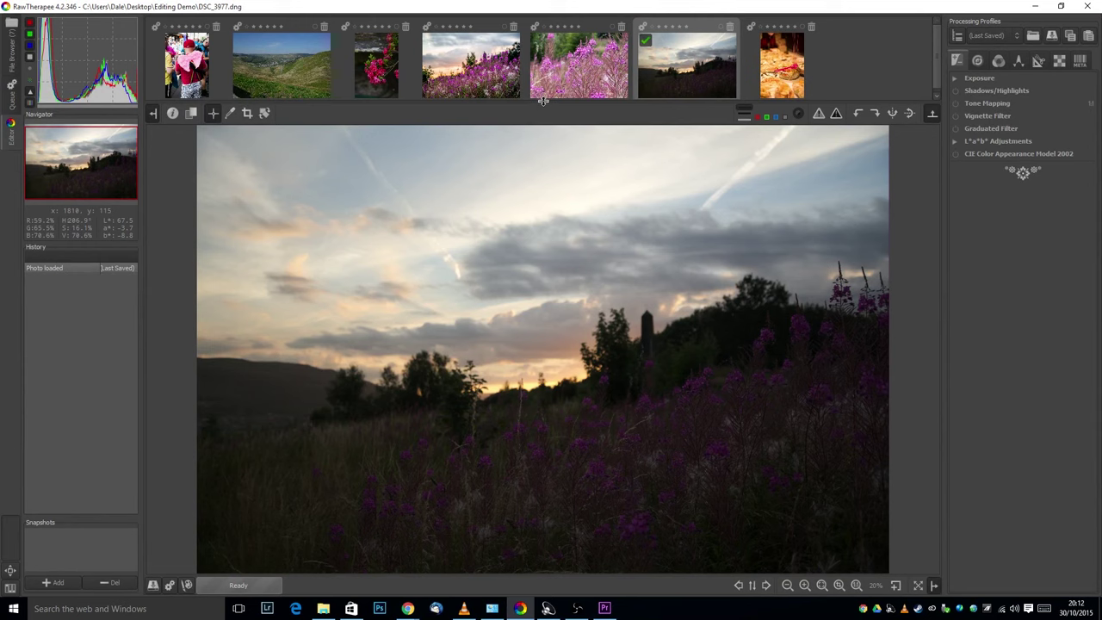
drag(543, 101, 543, 89)
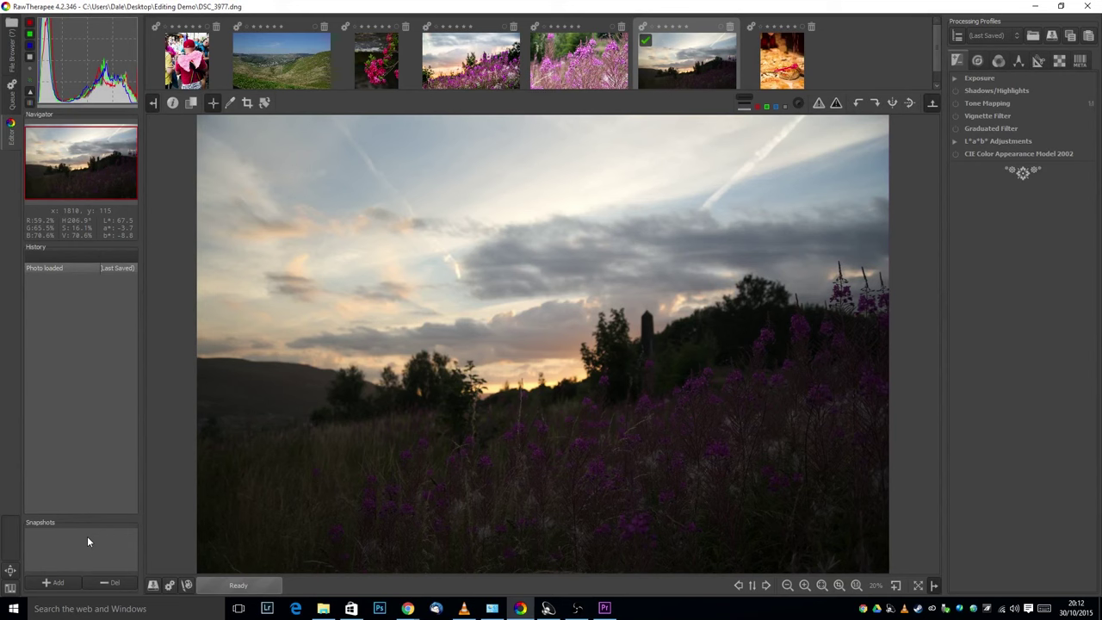
click(55, 583)
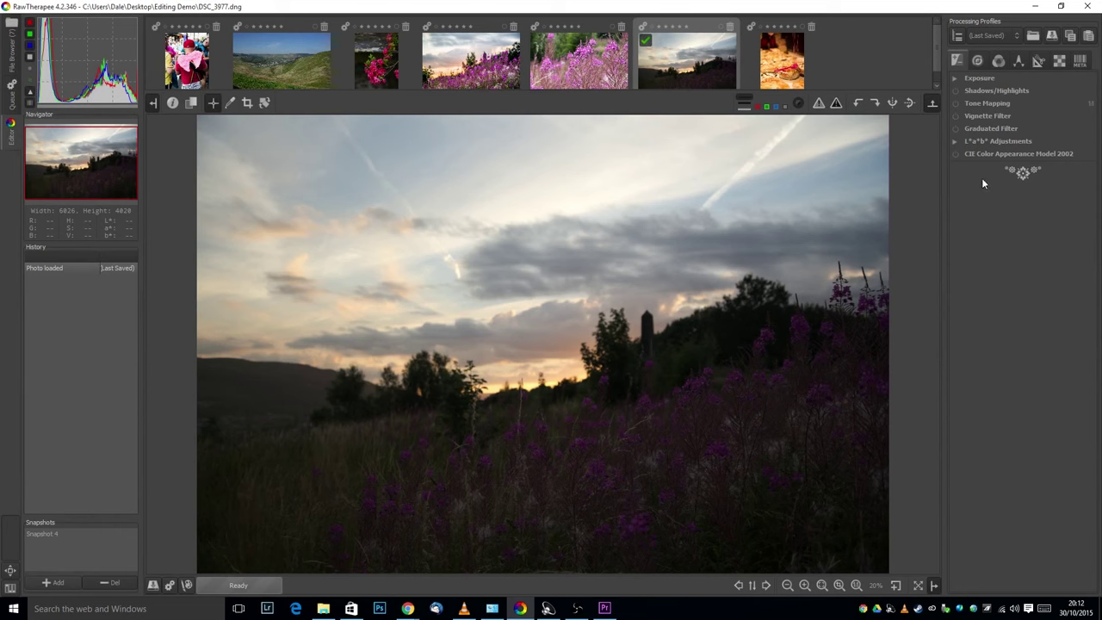
- Set exposure compensation to 4.73 in the Exposure panel to brighten the dark landscape
click(959, 80)
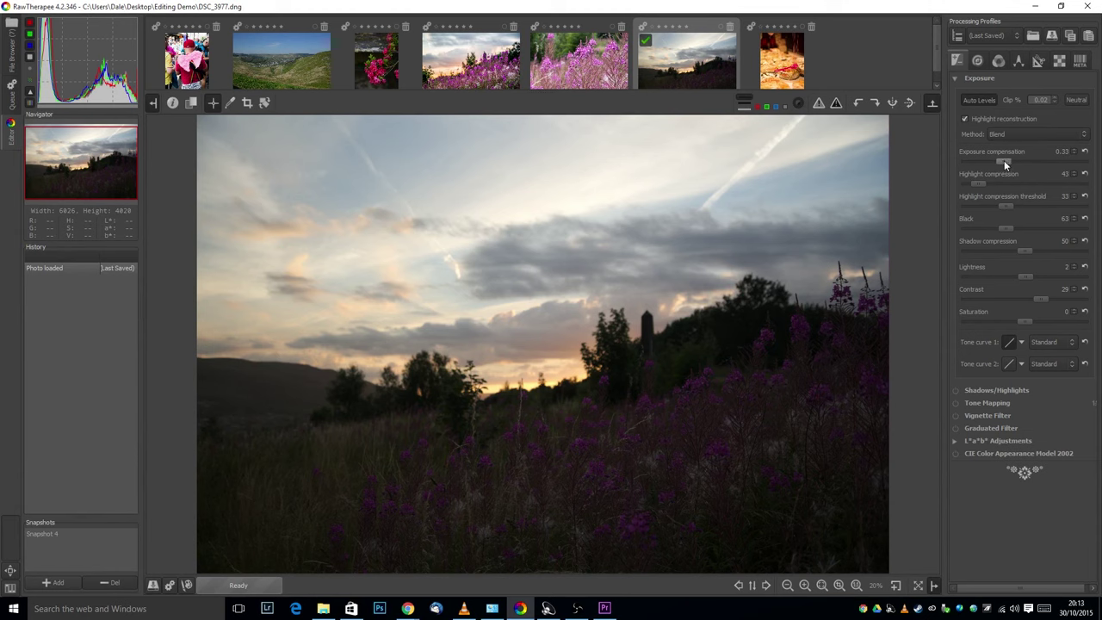
drag(1003, 160, 1031, 162)
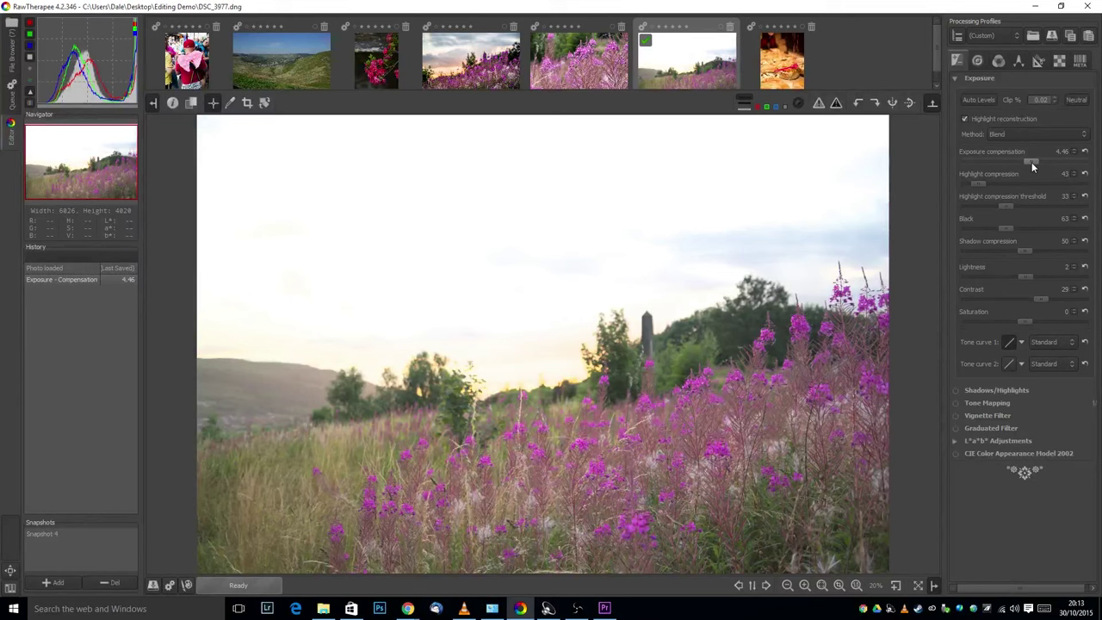
drag(1032, 162, 1033, 162)
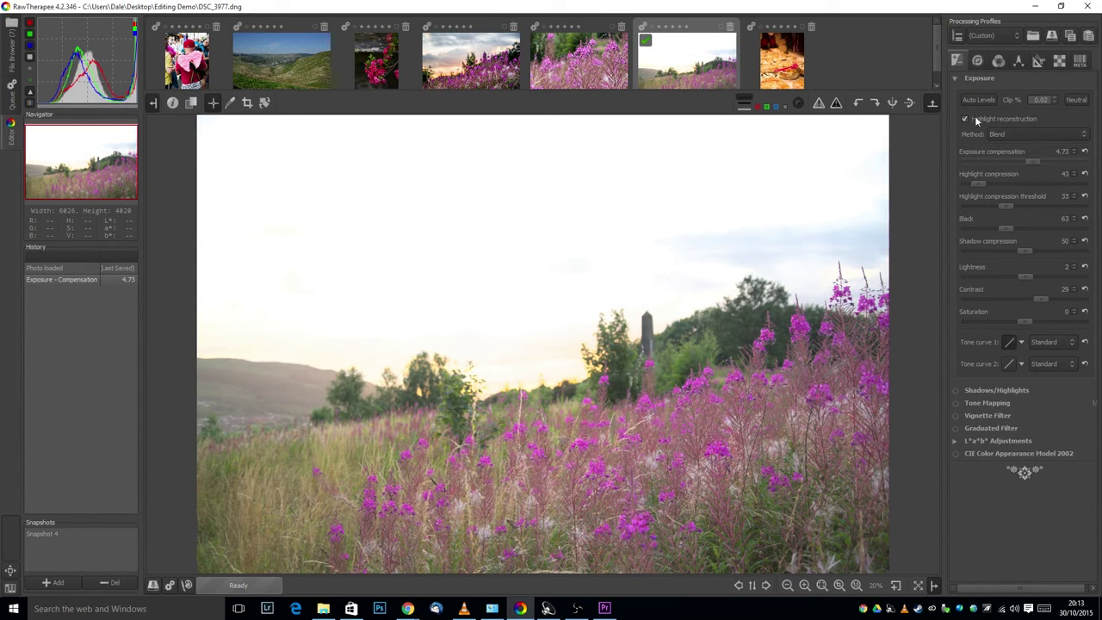
click(957, 79)
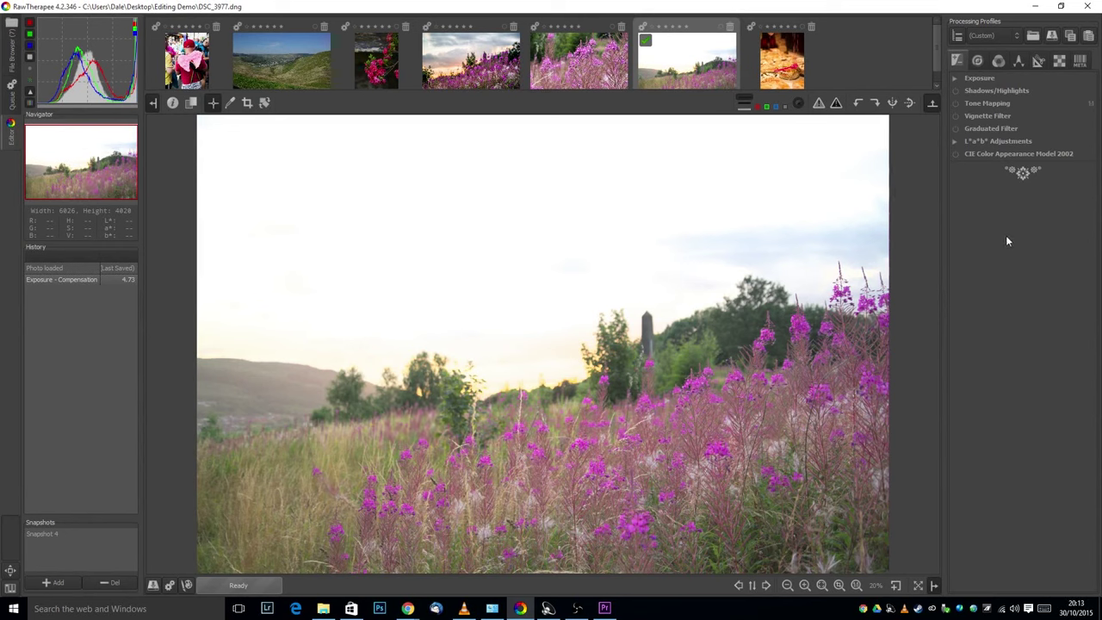
- Enable the Graduated Filter at strength 3.45 and show its guides on the photo
click(957, 129)
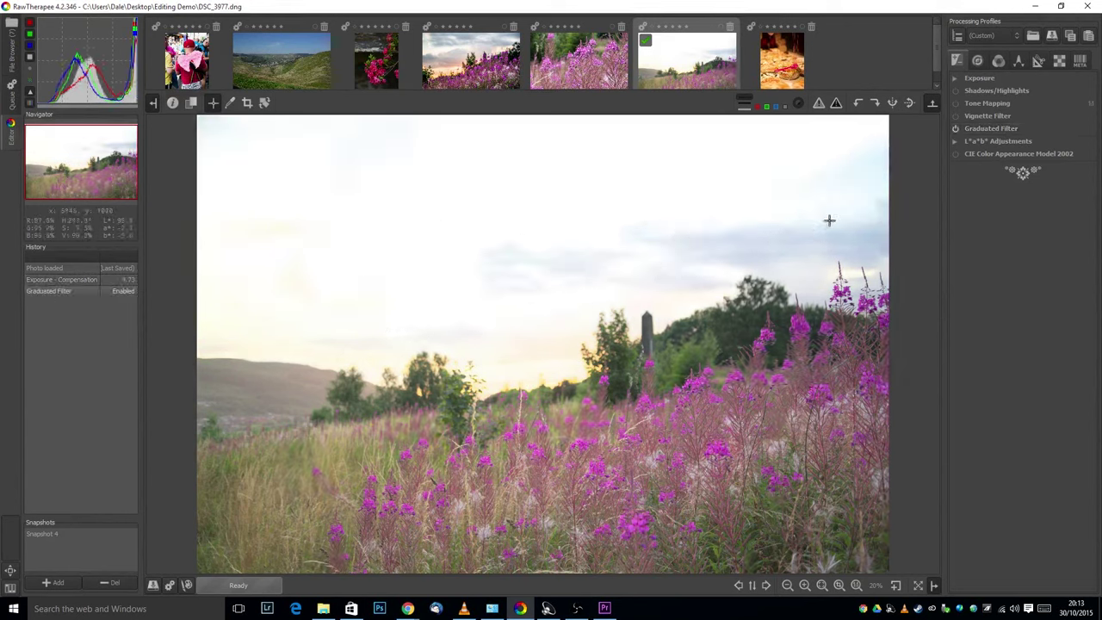
click(1011, 129)
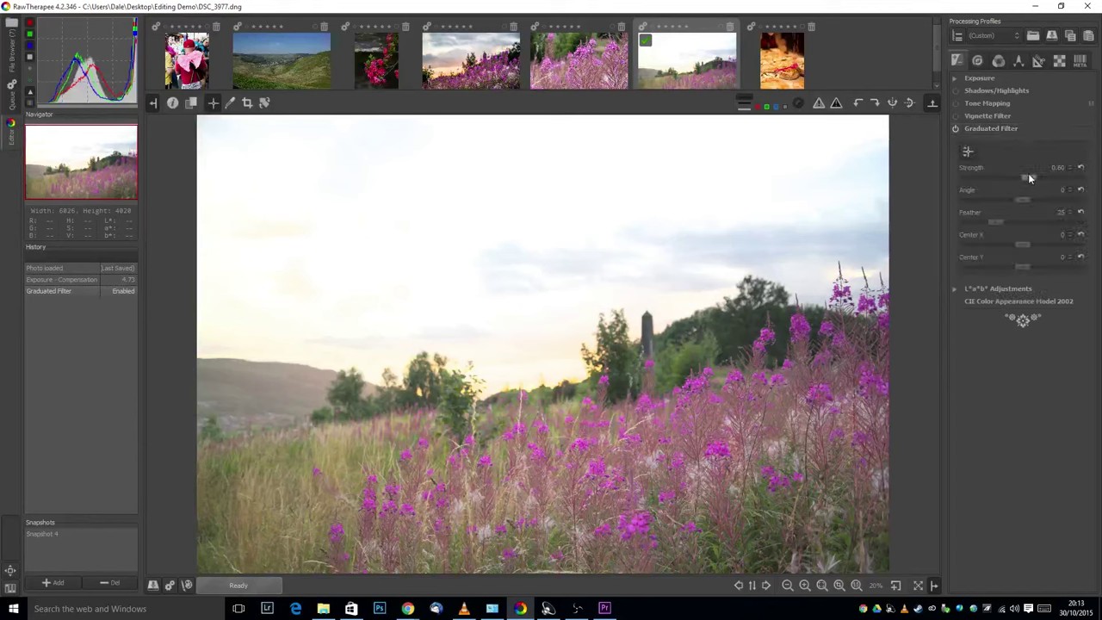
drag(1029, 178, 1060, 178)
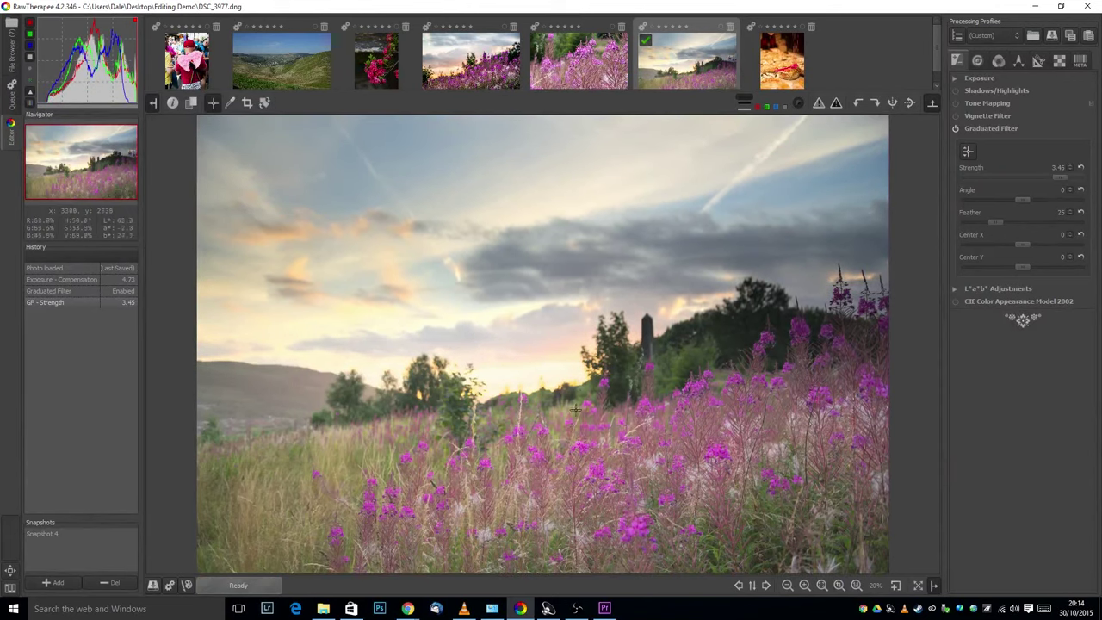
click(965, 152)
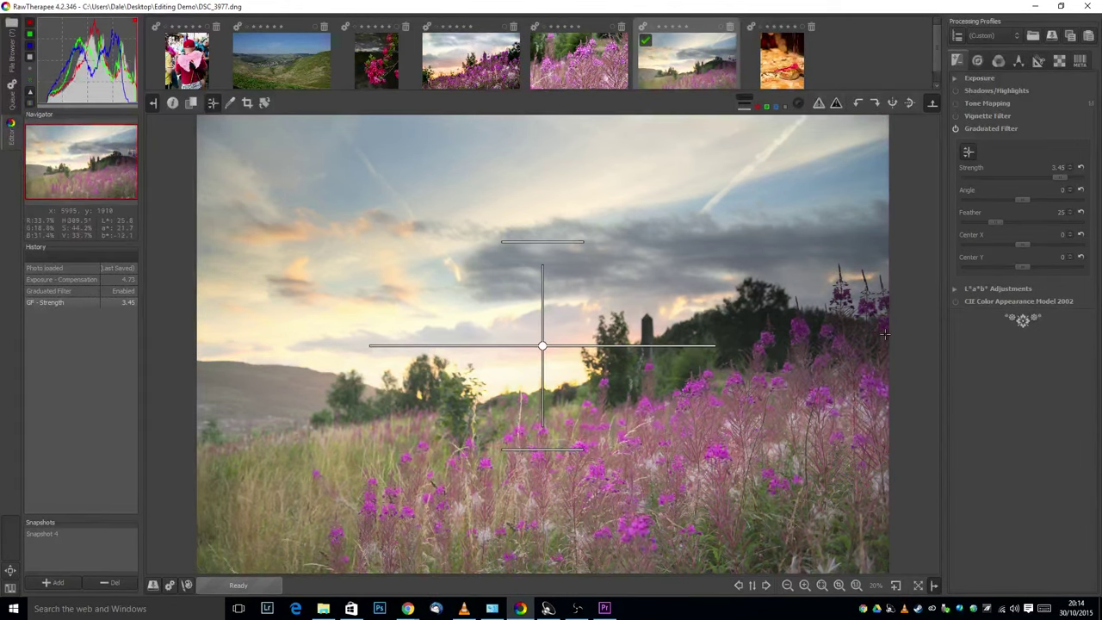
- Adjust the graduated filter's angle, feather and centre, and raise its strength to 3.61
click(1023, 199)
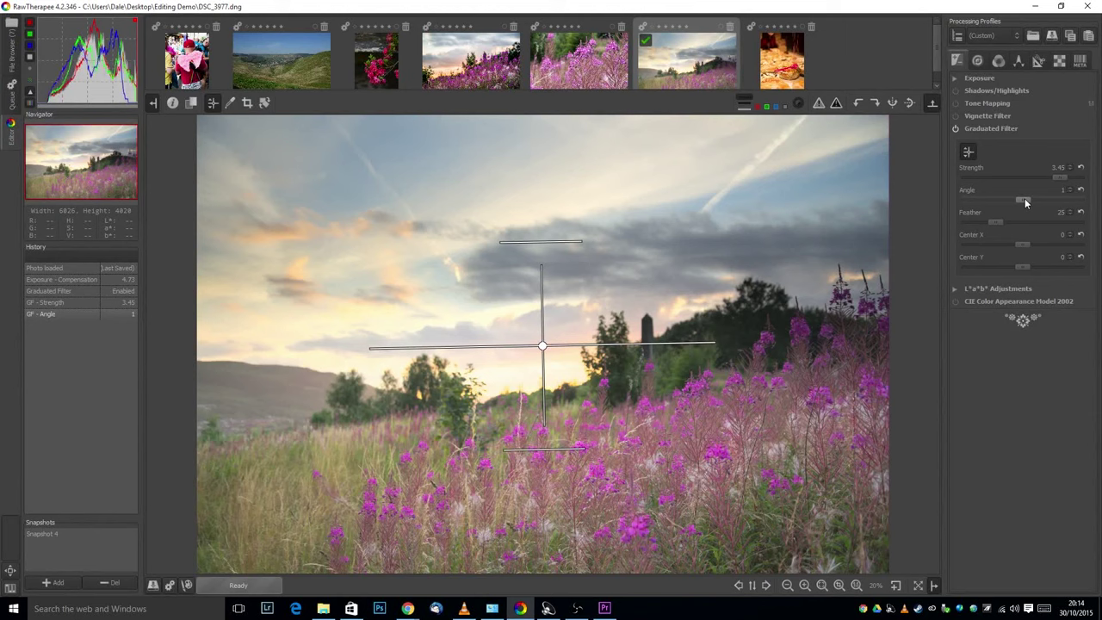
scroll(1024, 198, up, 6)
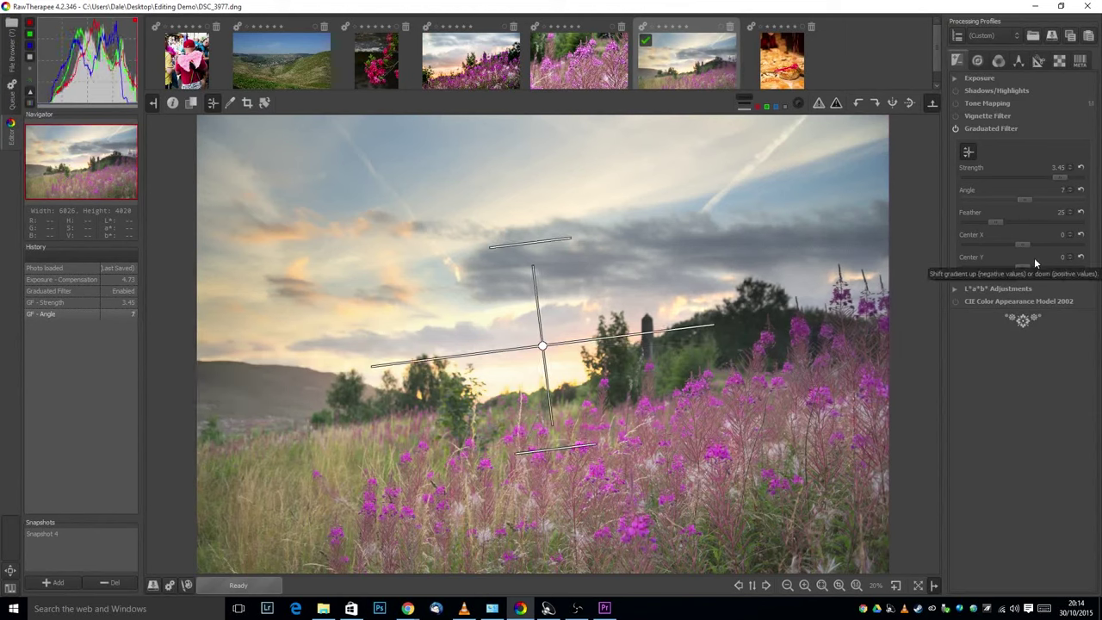
scroll(1025, 241, up, 5)
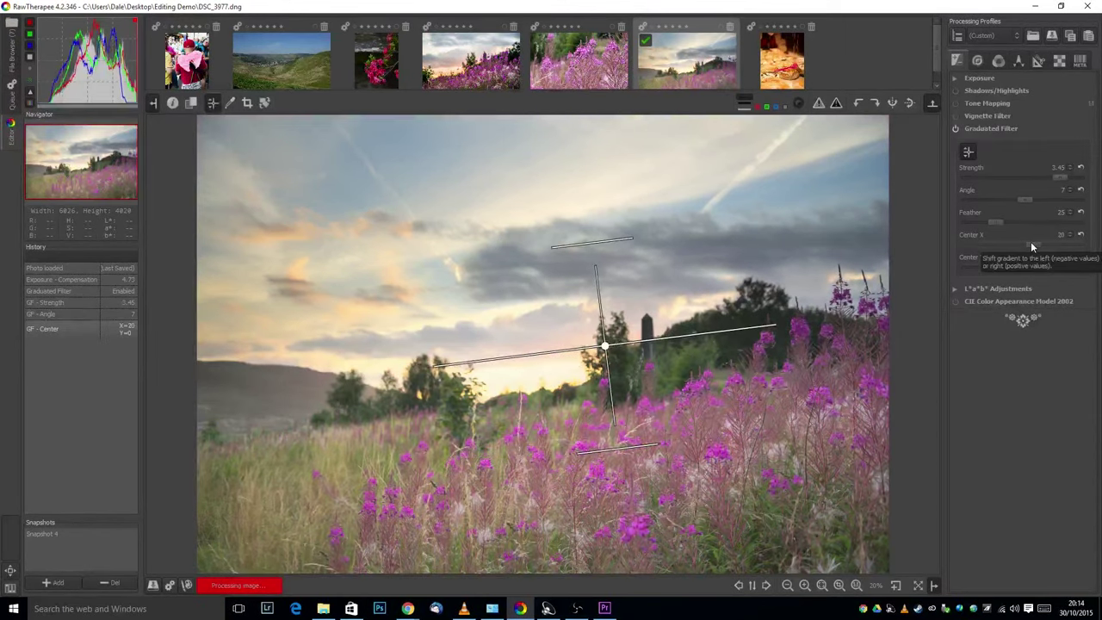
scroll(1035, 244, down, 5)
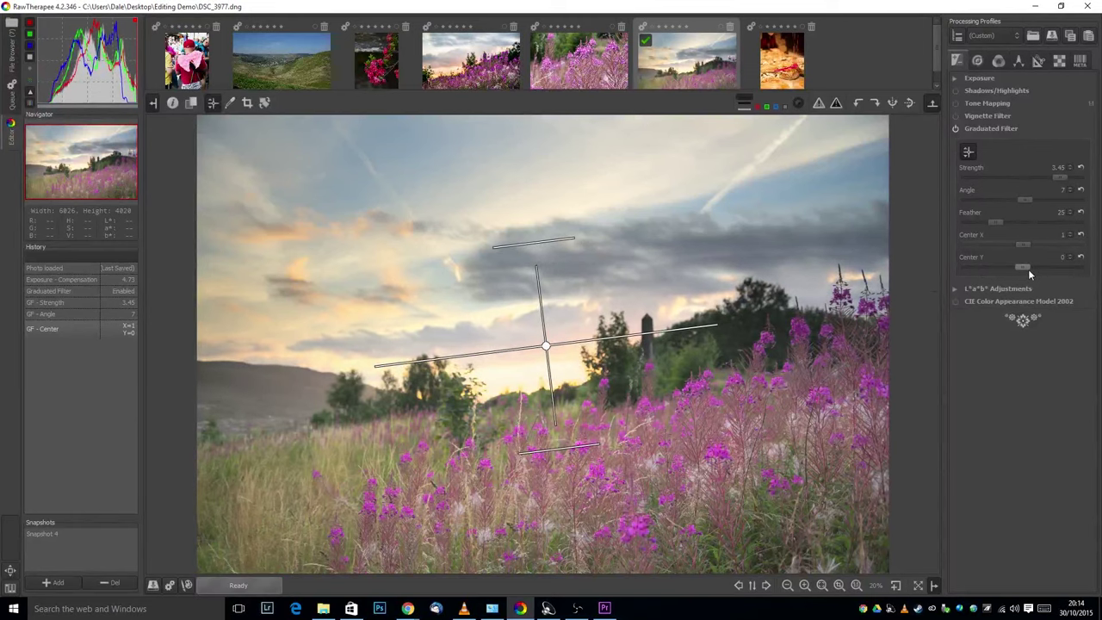
scroll(1022, 267, up, 5)
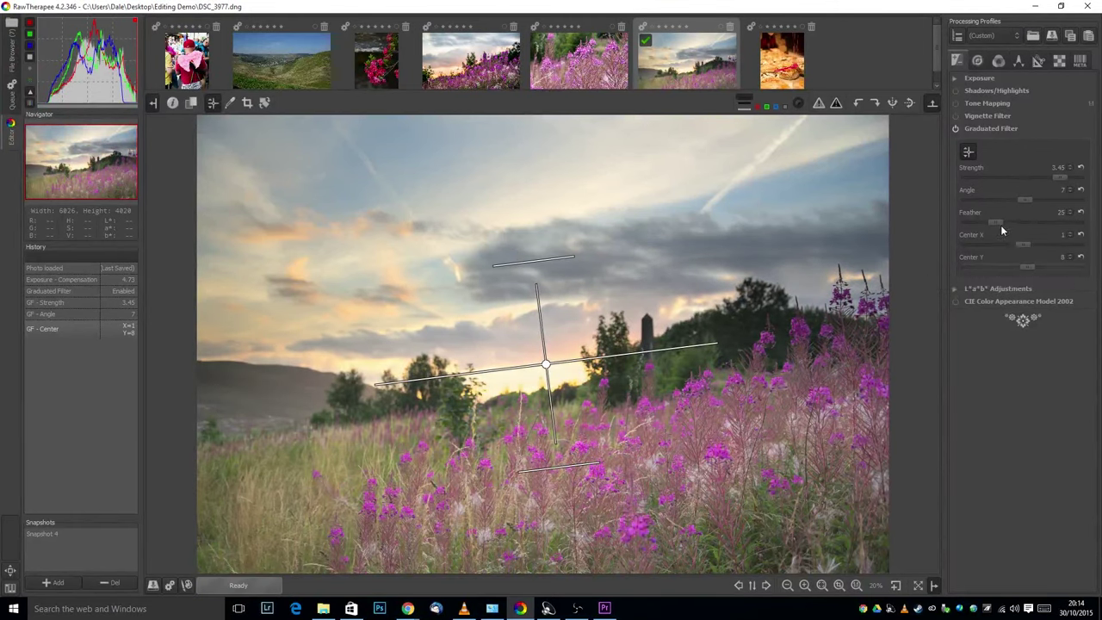
drag(1001, 225, 993, 226)
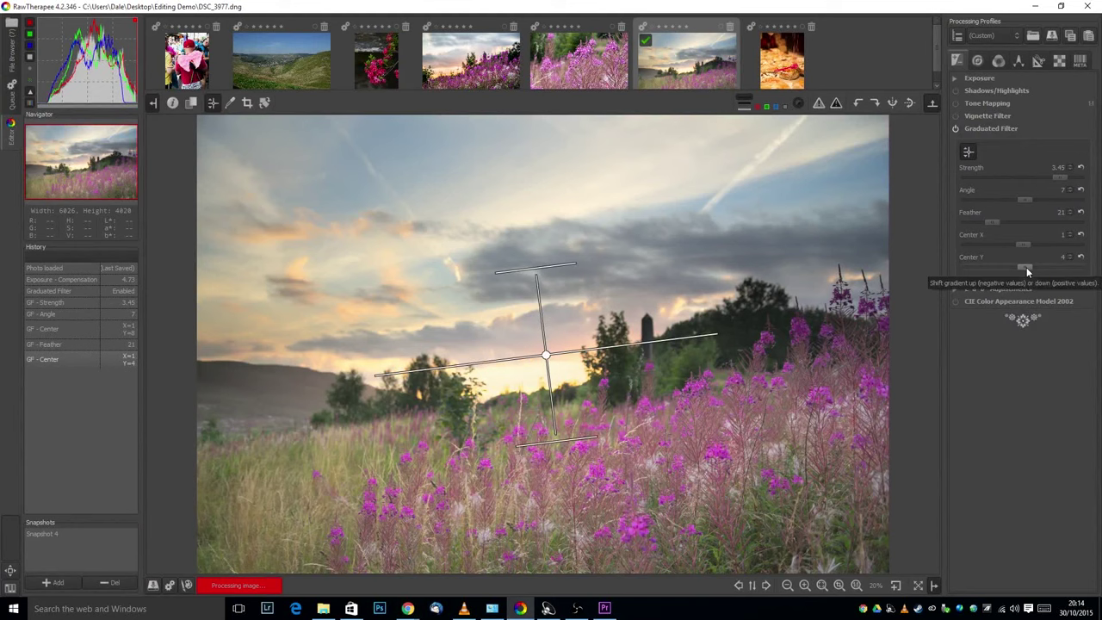
drag(1025, 267, 1026, 272)
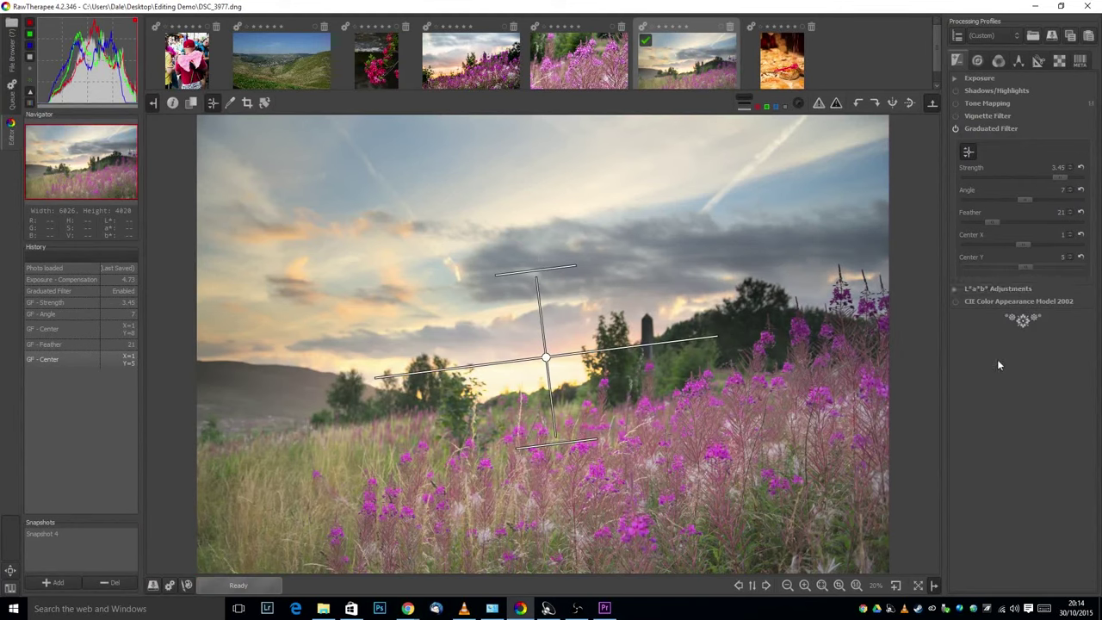
drag(1058, 177, 1061, 176)
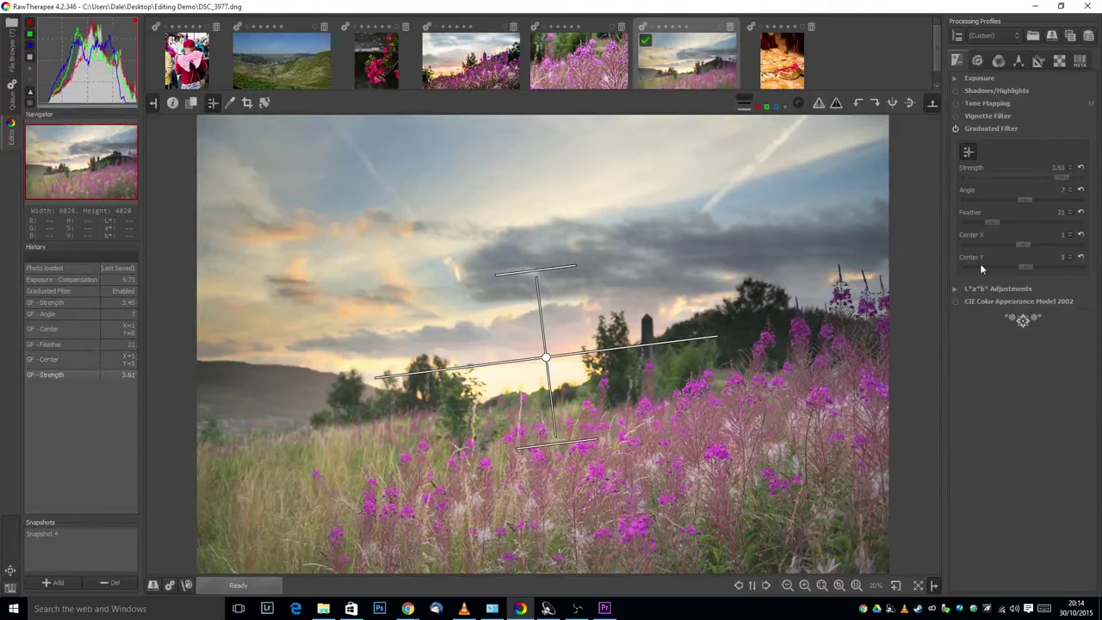
- Hide the gradient guides, raise exposure compensation to 5.25, and set contrast to 29
click(968, 153)
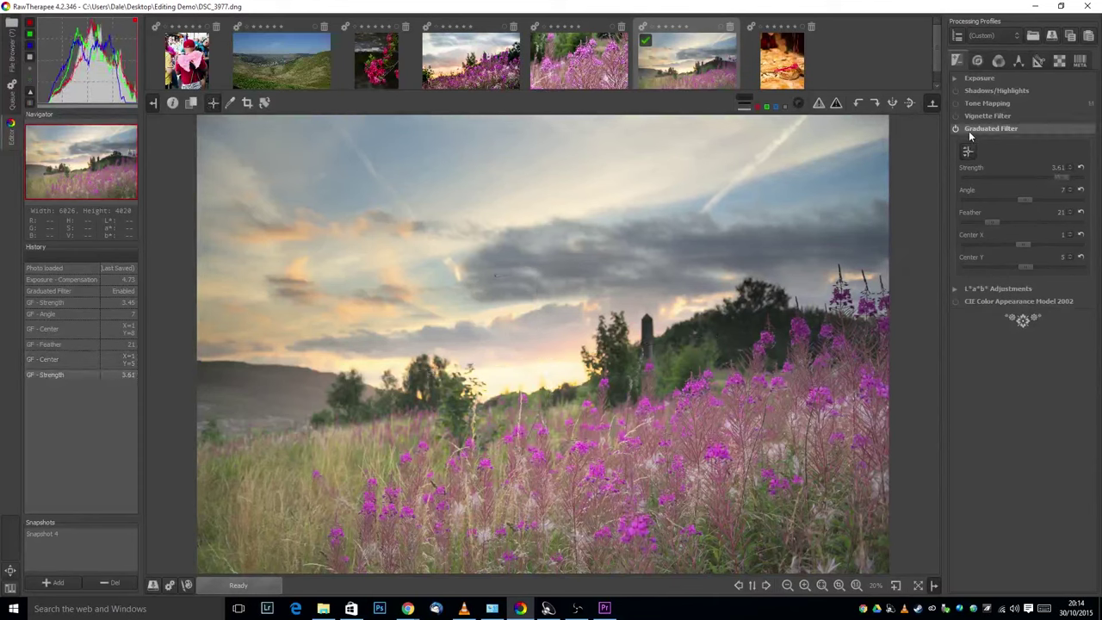
click(989, 129)
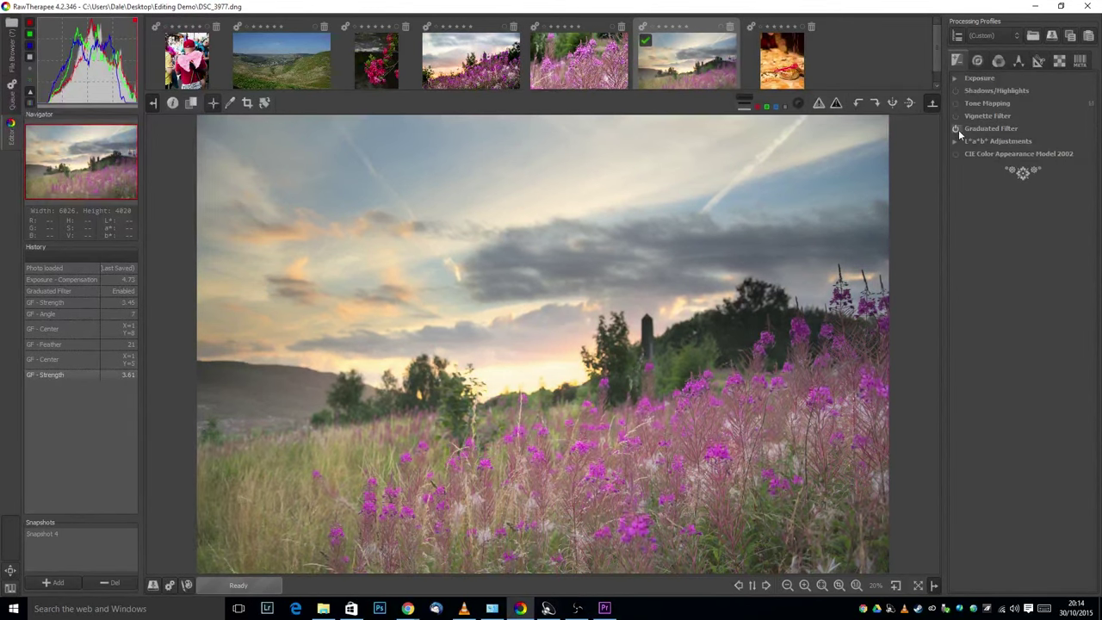
click(960, 78)
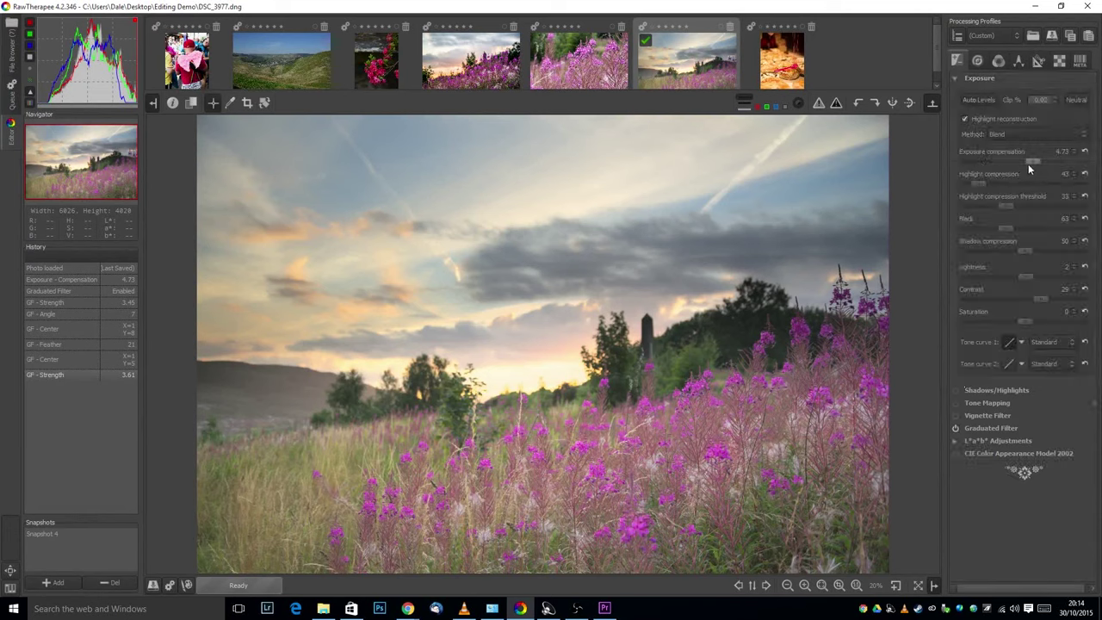
drag(1028, 169, 1032, 169)
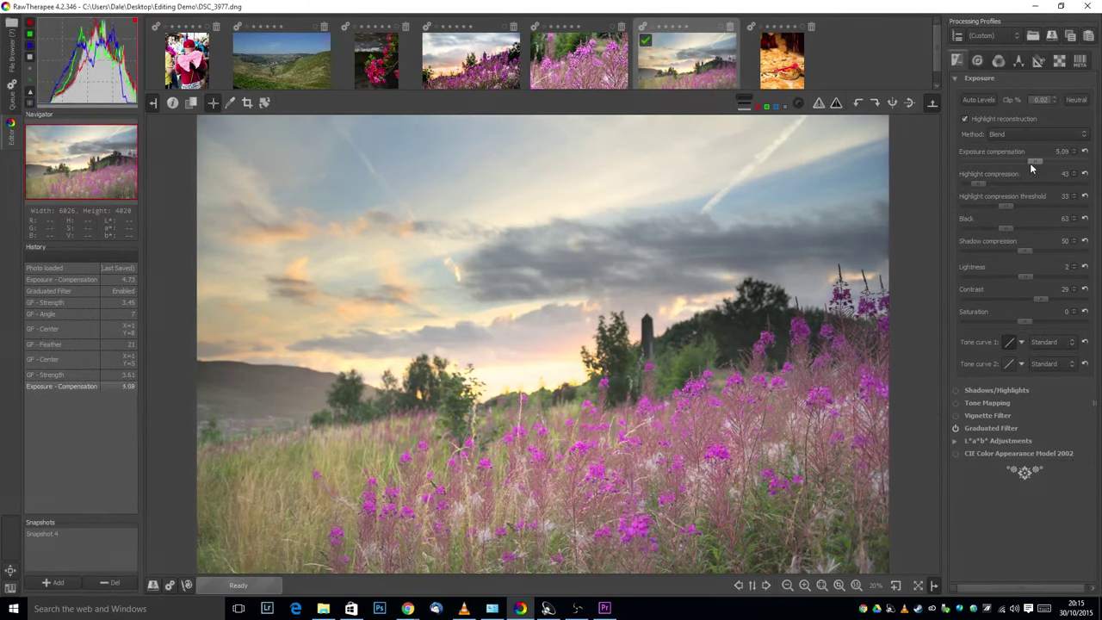
drag(1032, 169, 1034, 169)
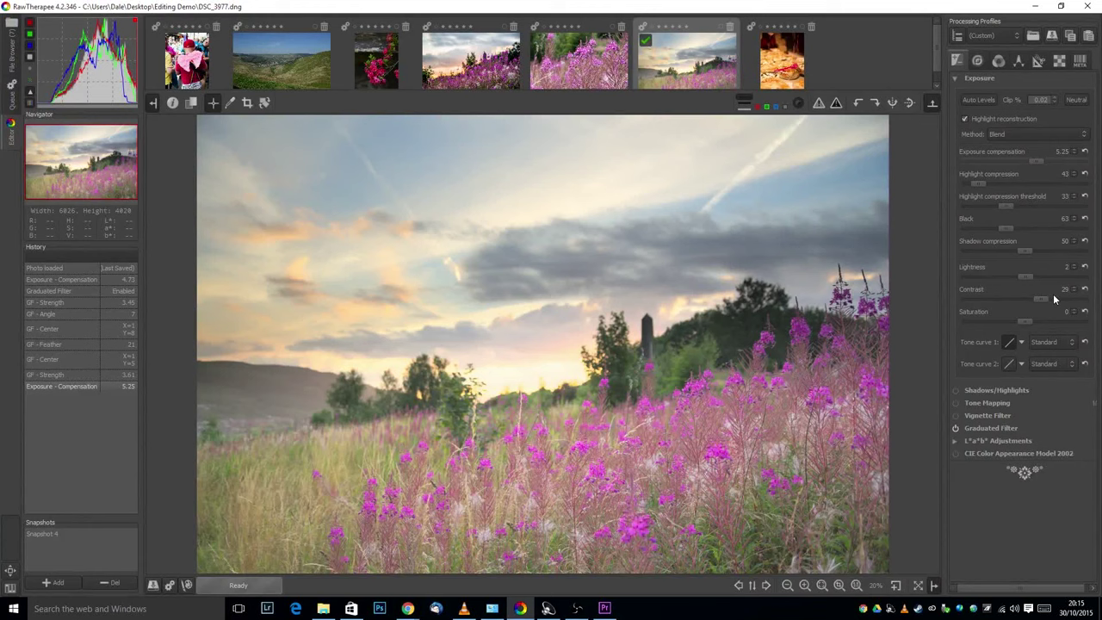
mouse_move(1045, 297)
mouse_down()
mouse_move(1060, 299)
mouse_move(1045, 300)
mouse_up()
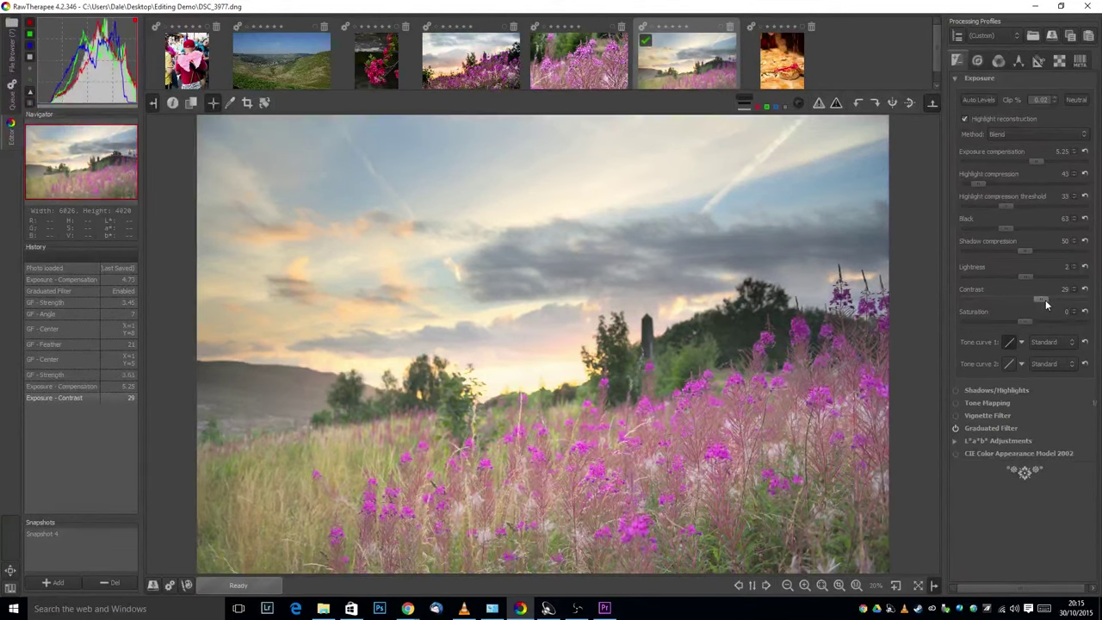
- Make Tone curve 1 a Custom curve, reset it, and nudge its black and white points
click(1022, 342)
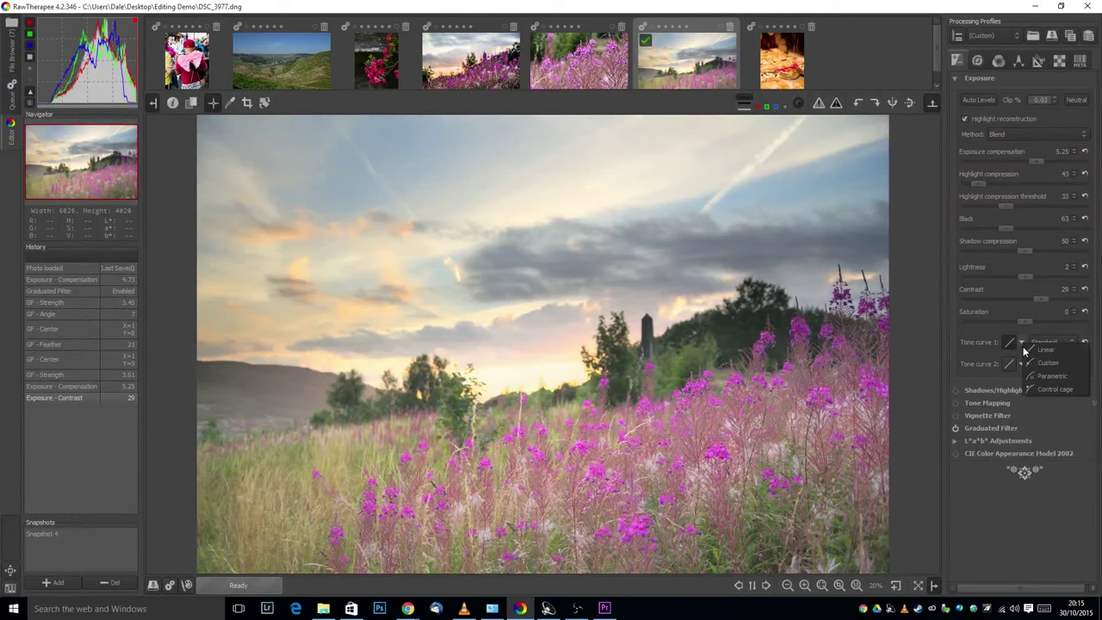
click(1037, 442)
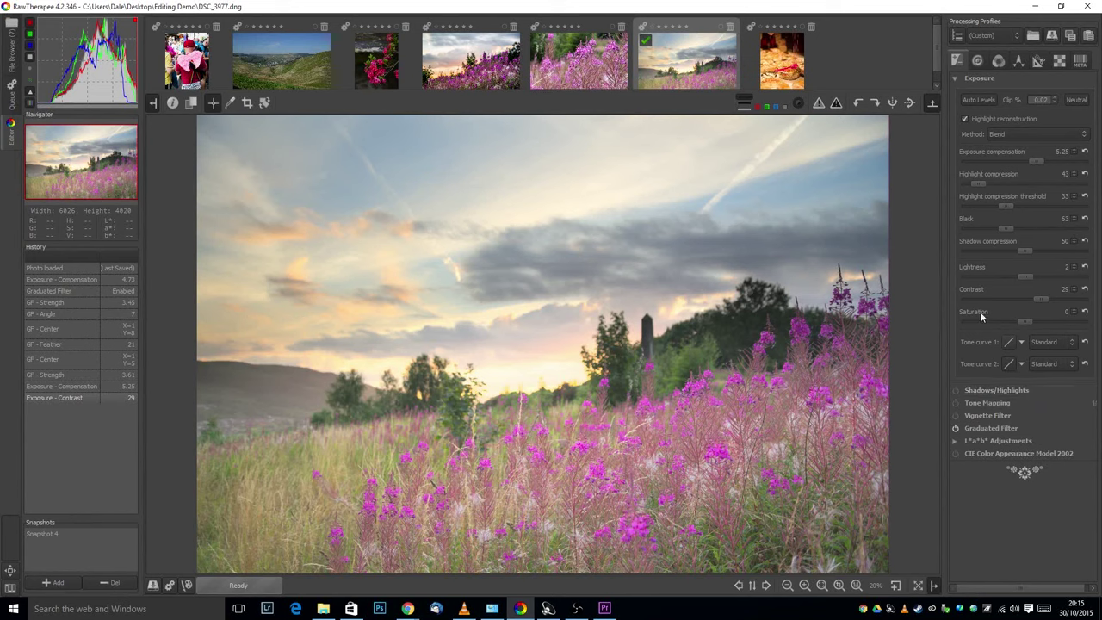
click(1021, 342)
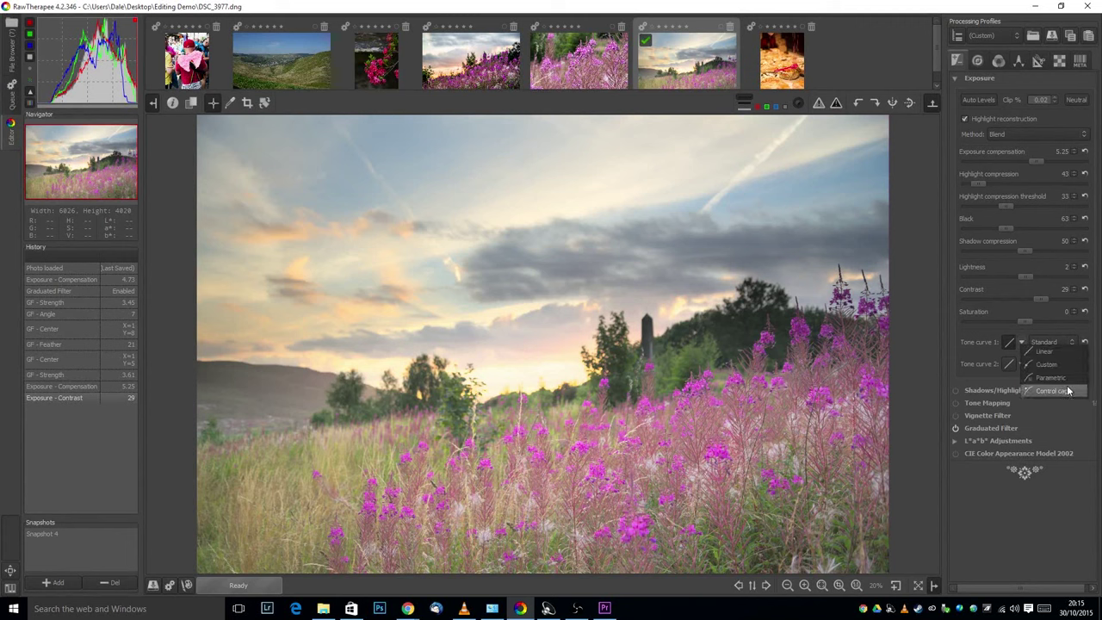
click(1046, 364)
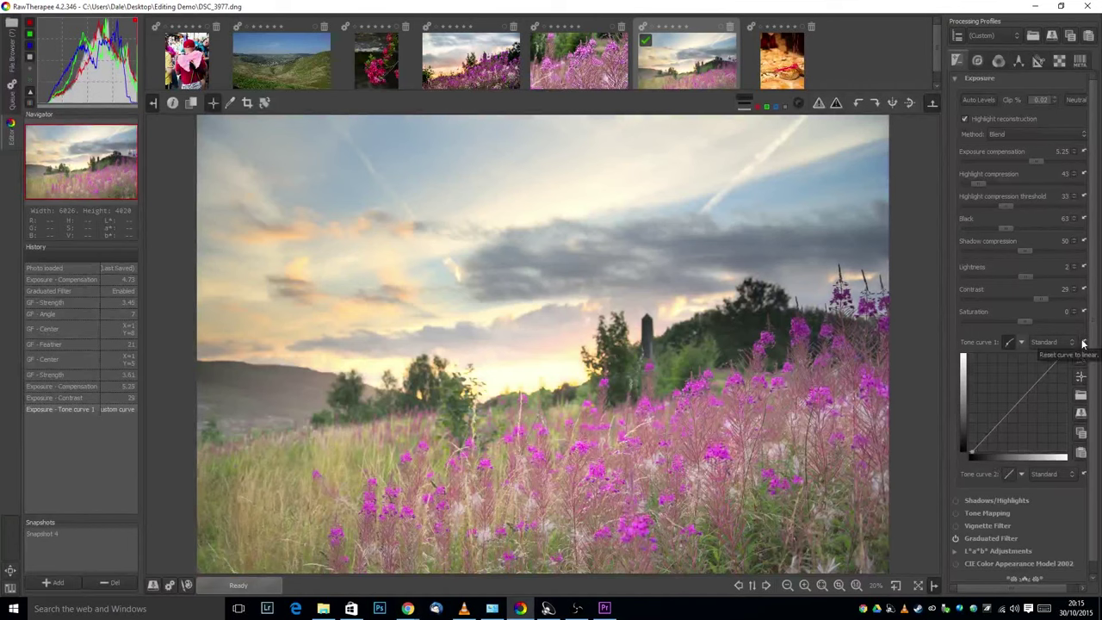
click(1083, 343)
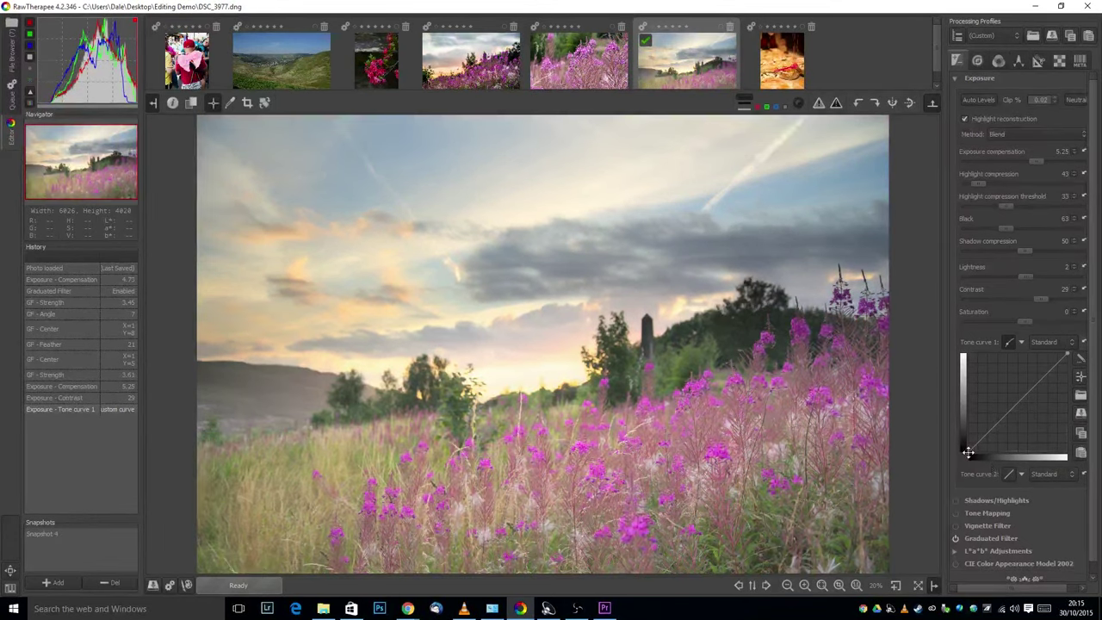
drag(968, 452, 972, 454)
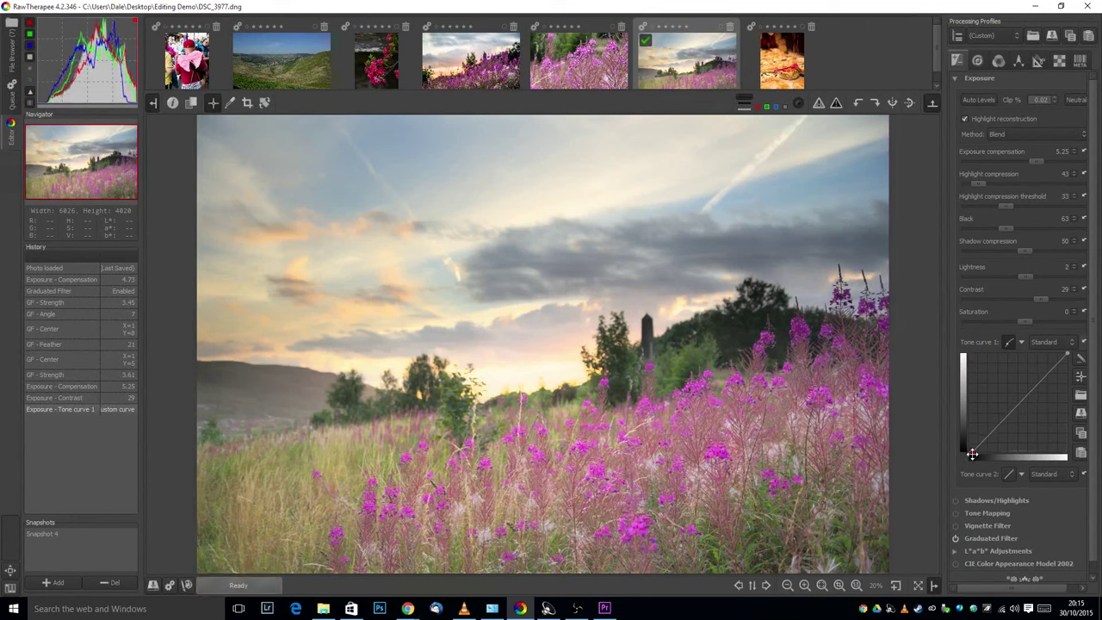
drag(1068, 356, 1062, 354)
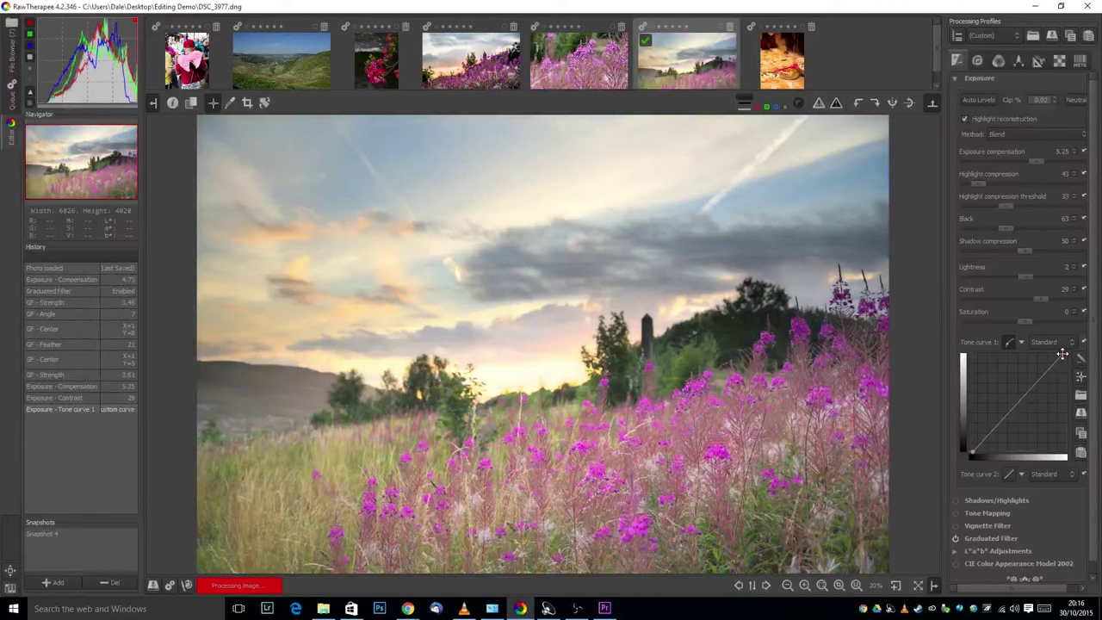
click(1062, 353)
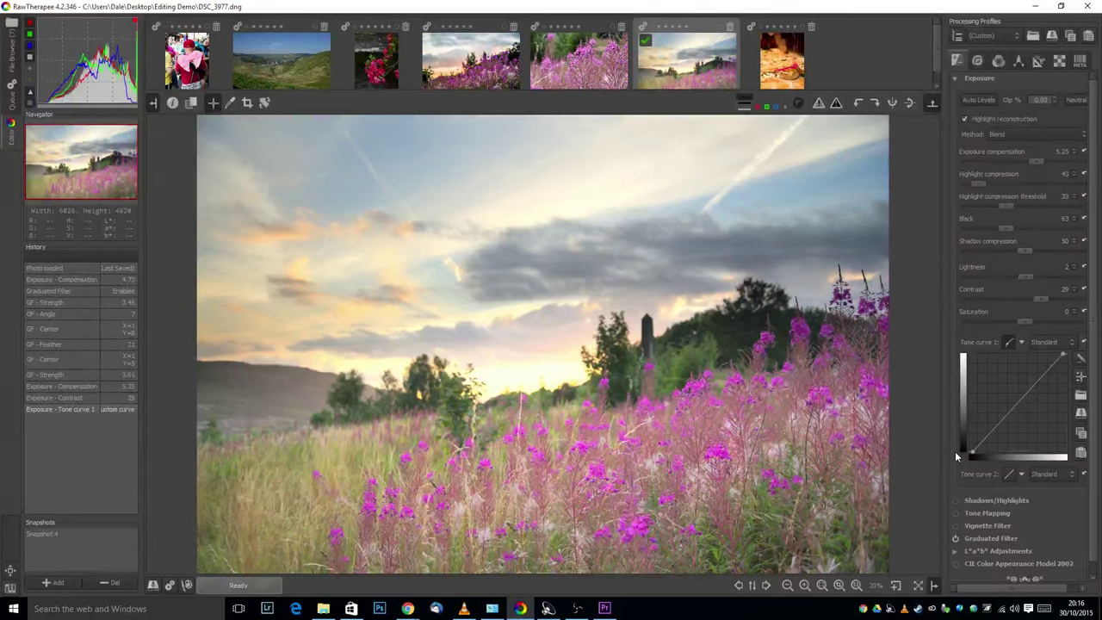
- Switch Tone curve 1 to Linear and back to Custom, then collapse its editor
click(1020, 342)
click(1021, 342)
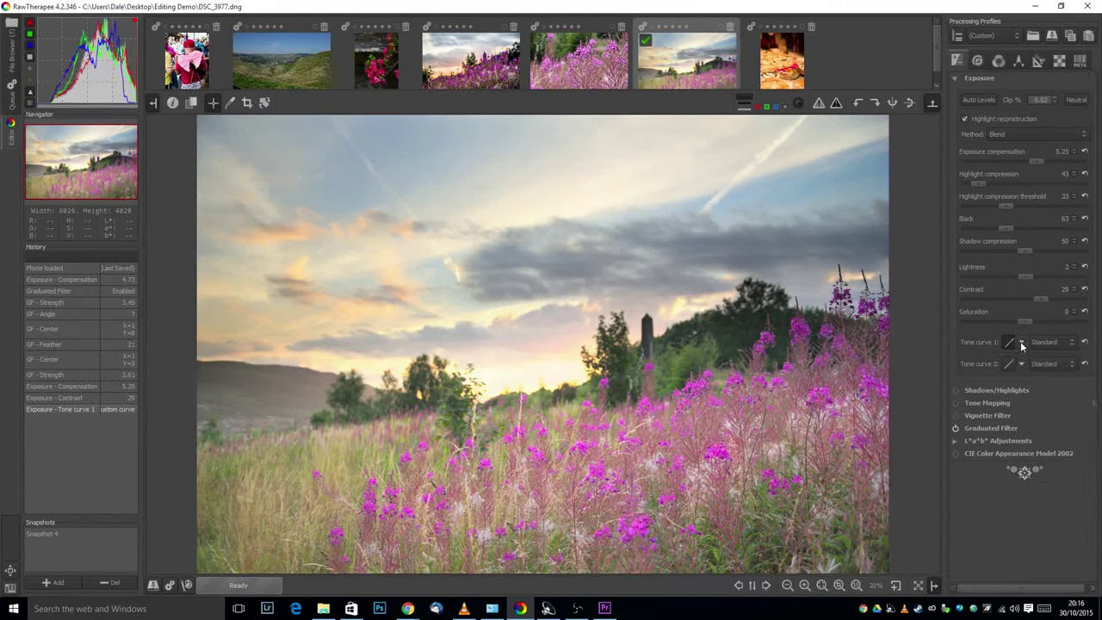
click(1021, 344)
click(1025, 361)
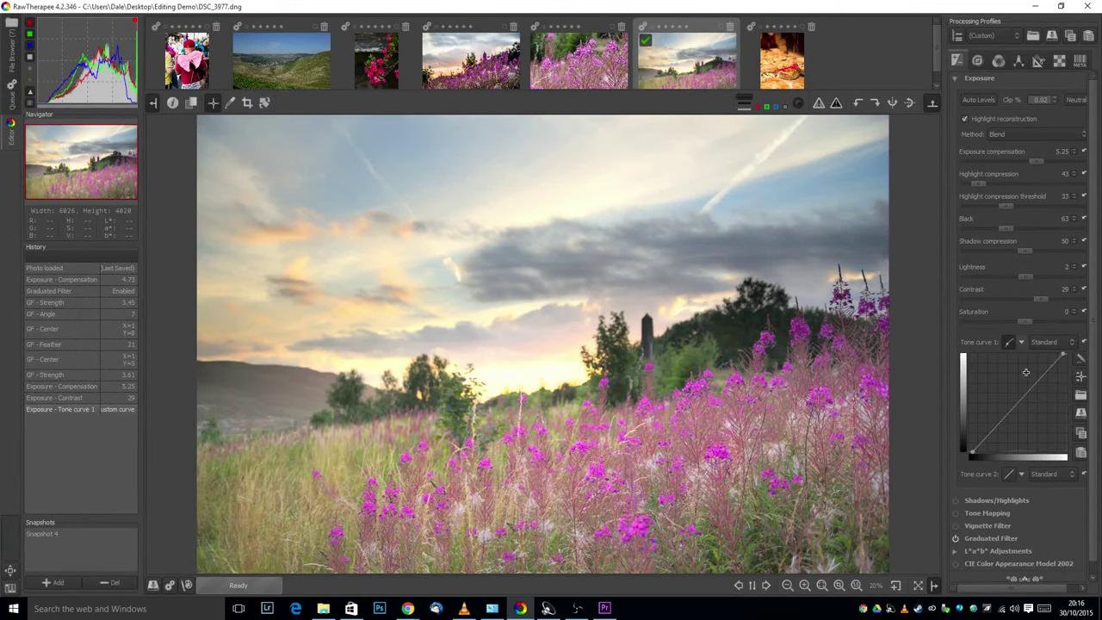
click(1009, 342)
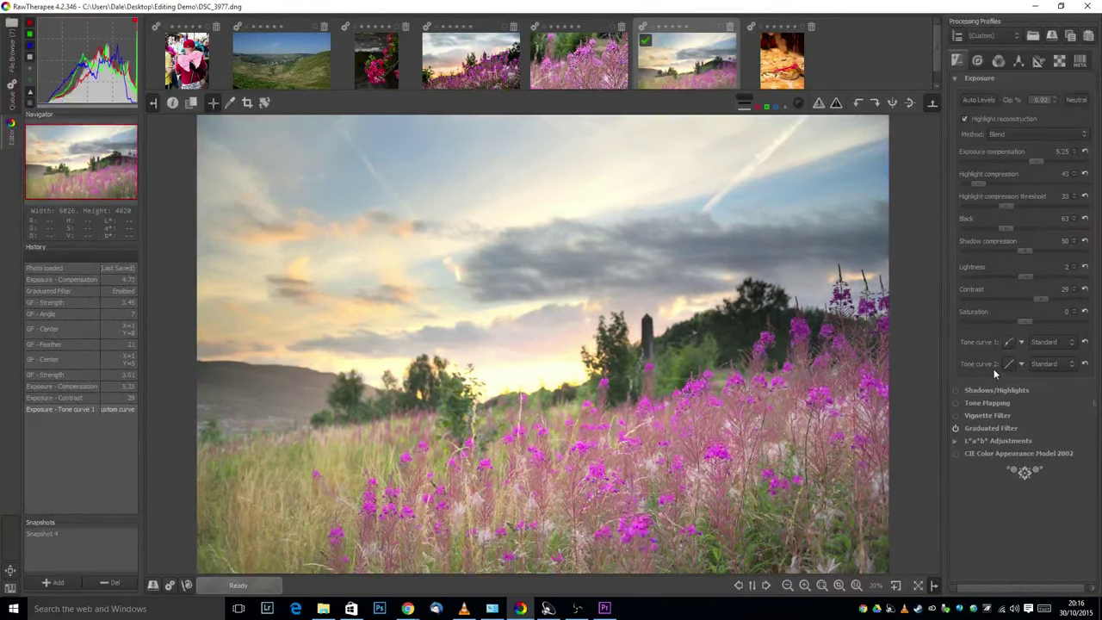
click(1009, 344)
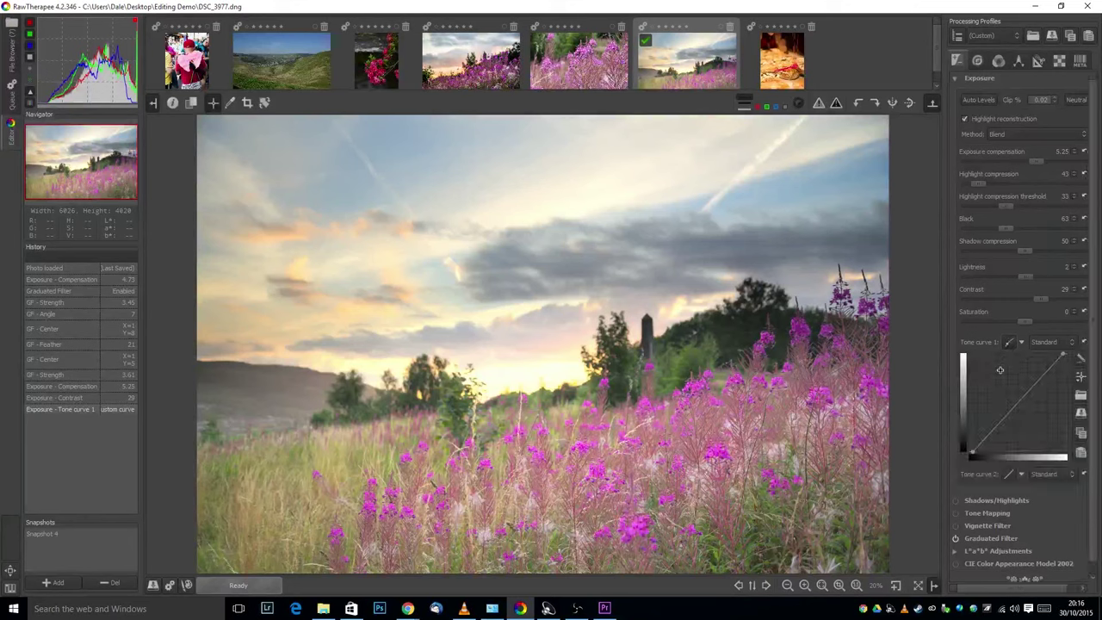
click(1009, 344)
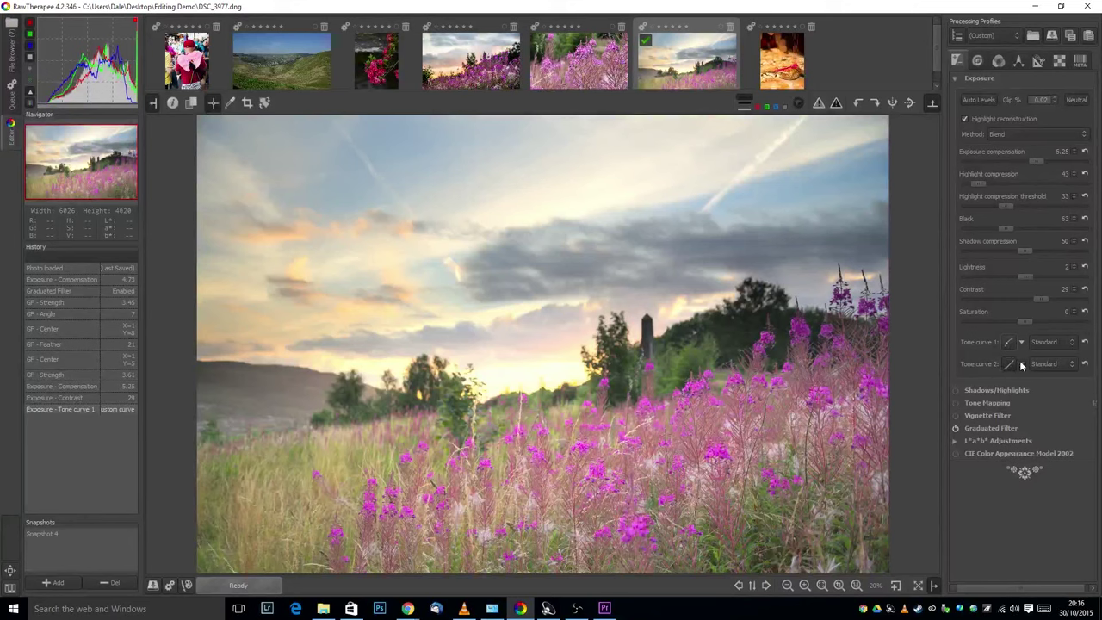
- Shape Tone curve 2 into a custom S-curve with lifted highlights and deeper shadows, then reset it
click(1021, 363)
click(1033, 380)
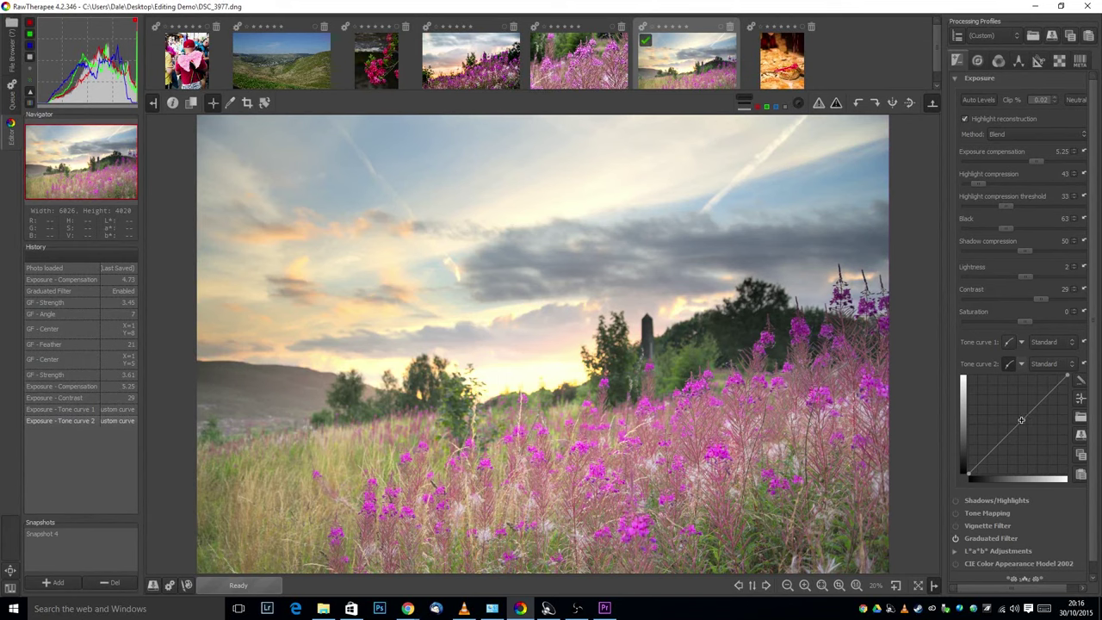
drag(1026, 420, 1016, 422)
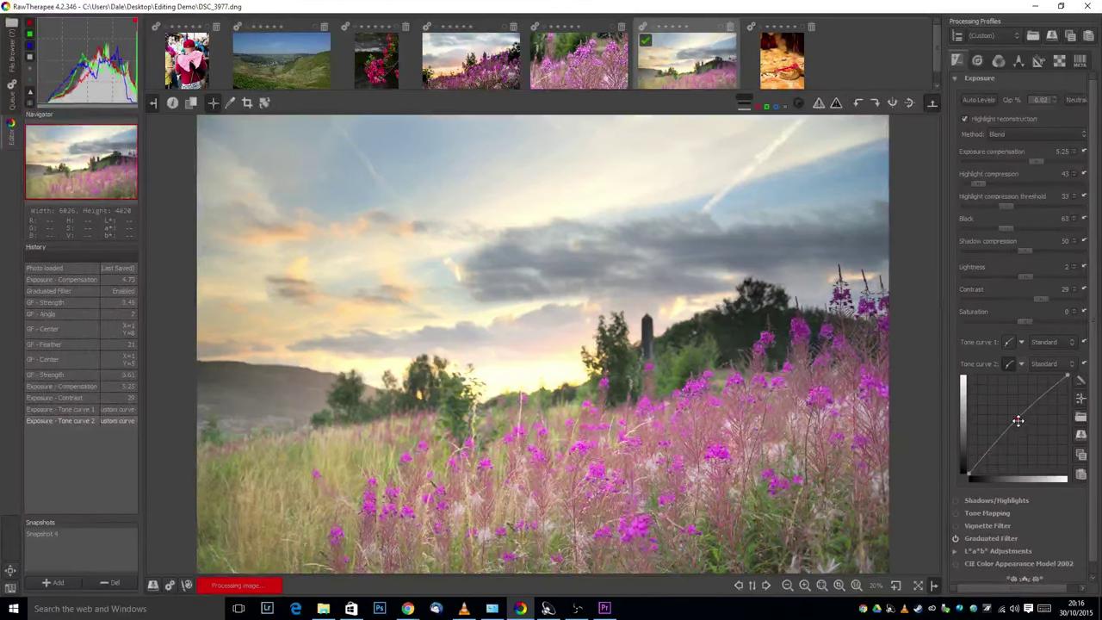
click(1039, 403)
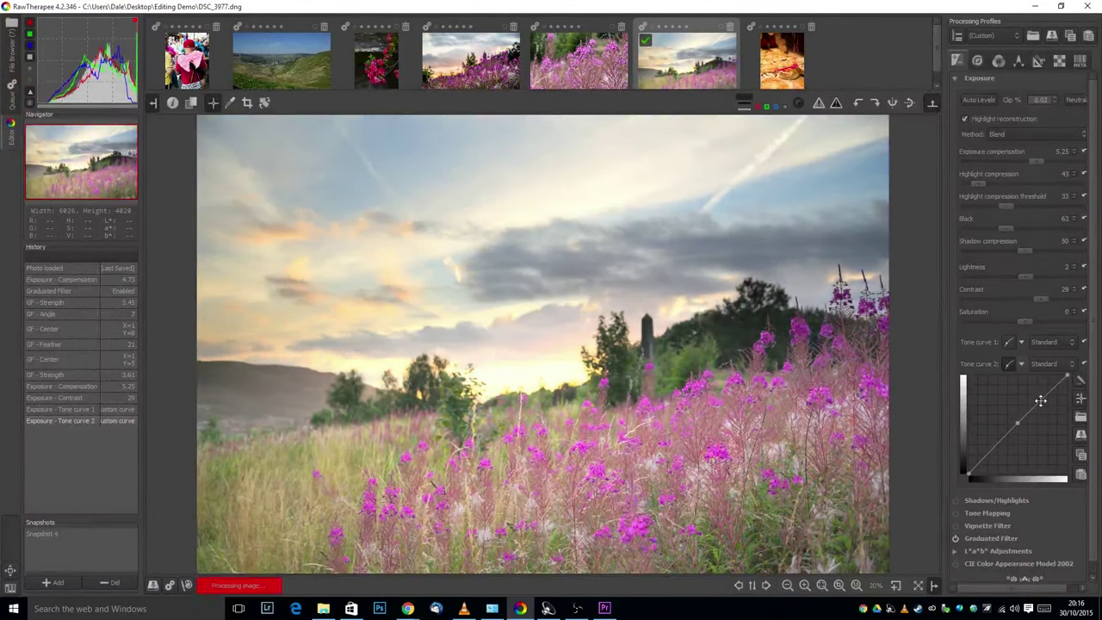
drag(1040, 404, 1038, 398)
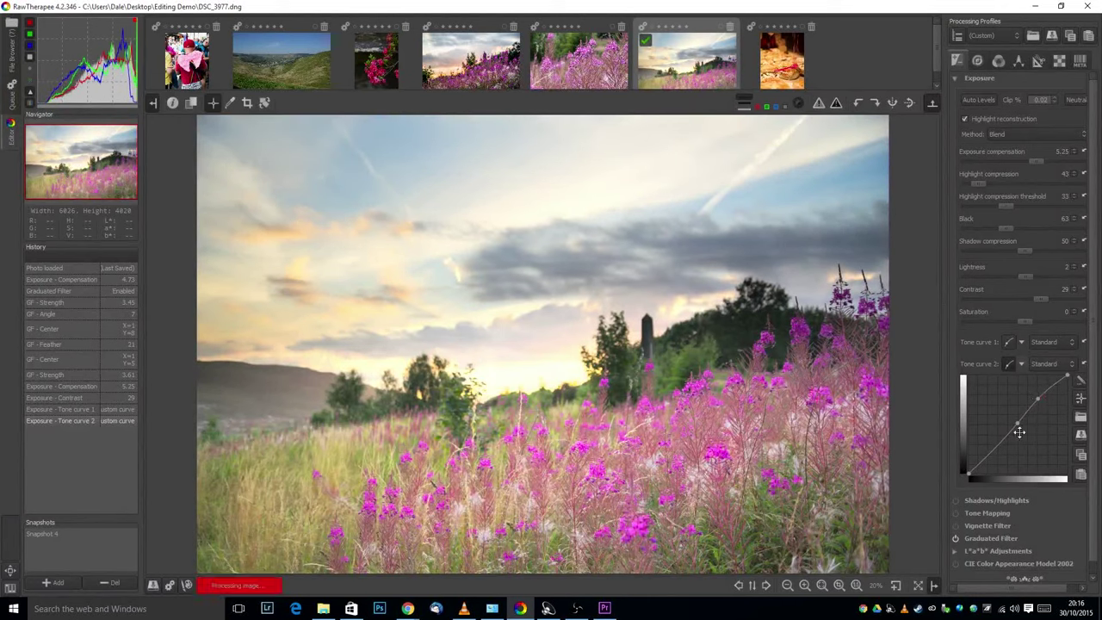
click(996, 450)
drag(996, 450, 992, 455)
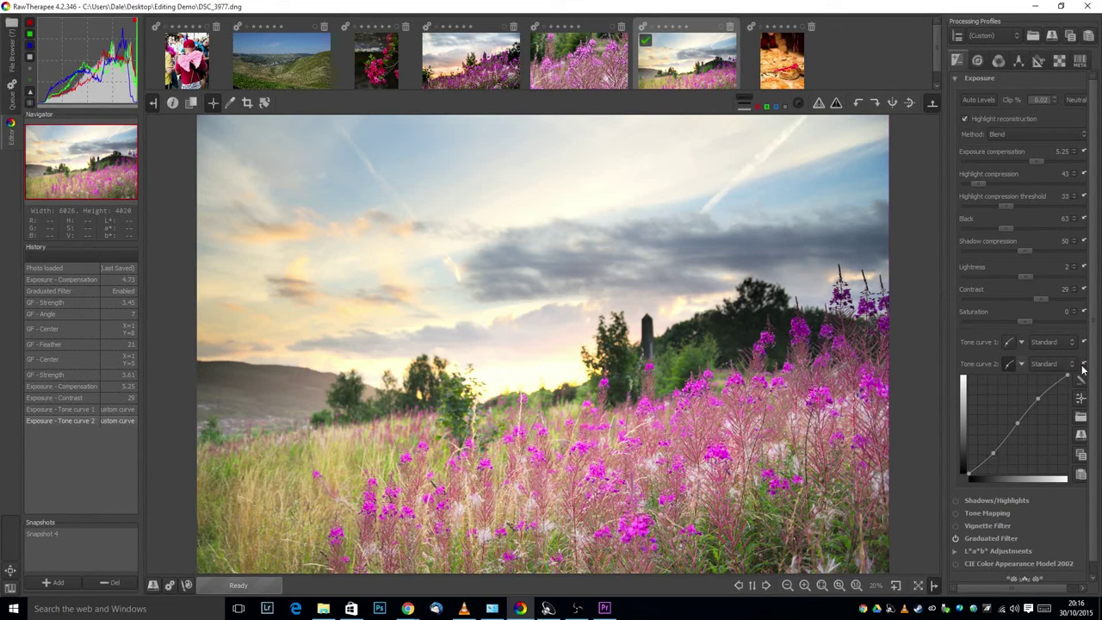
click(1082, 364)
- Raise contrast to 35 and bring saturation down to -3
click(1007, 365)
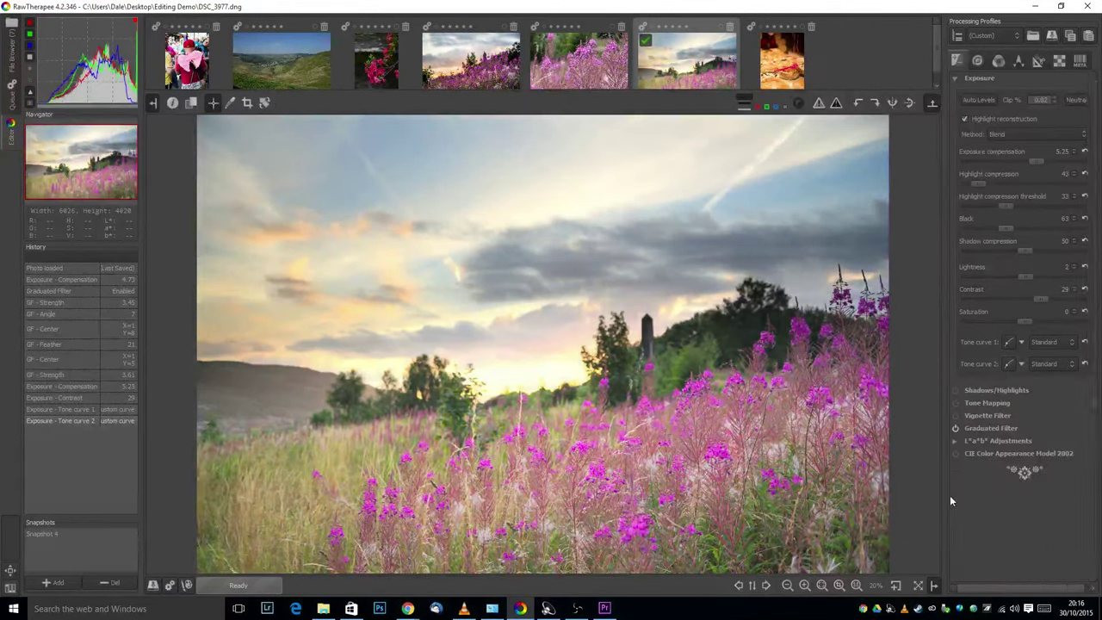
drag(1036, 296, 1039, 296)
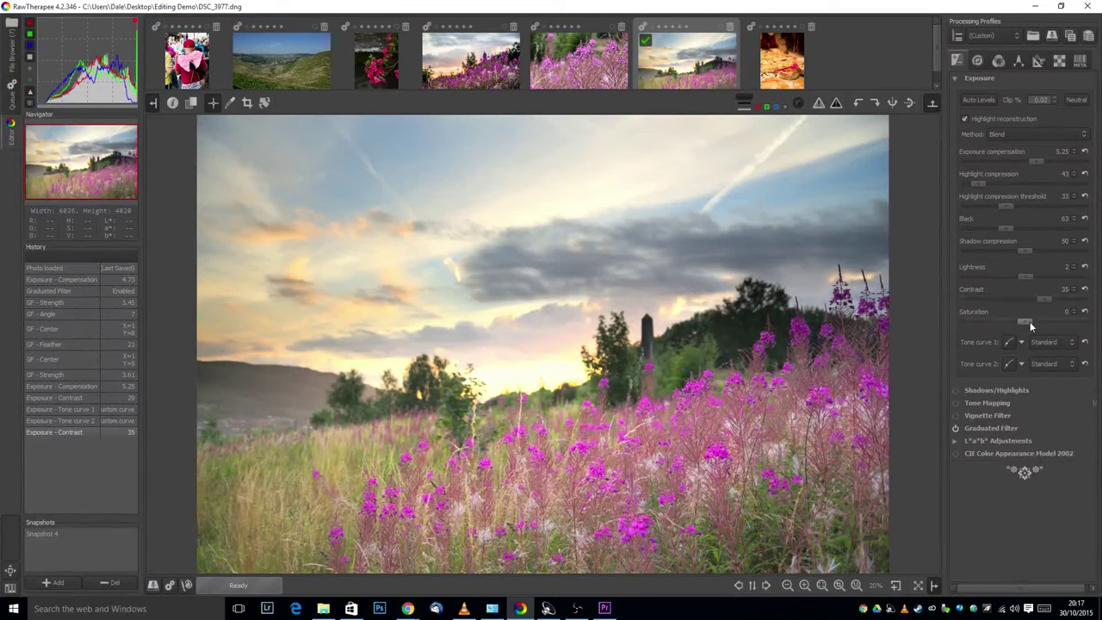
drag(1030, 326, 1047, 320)
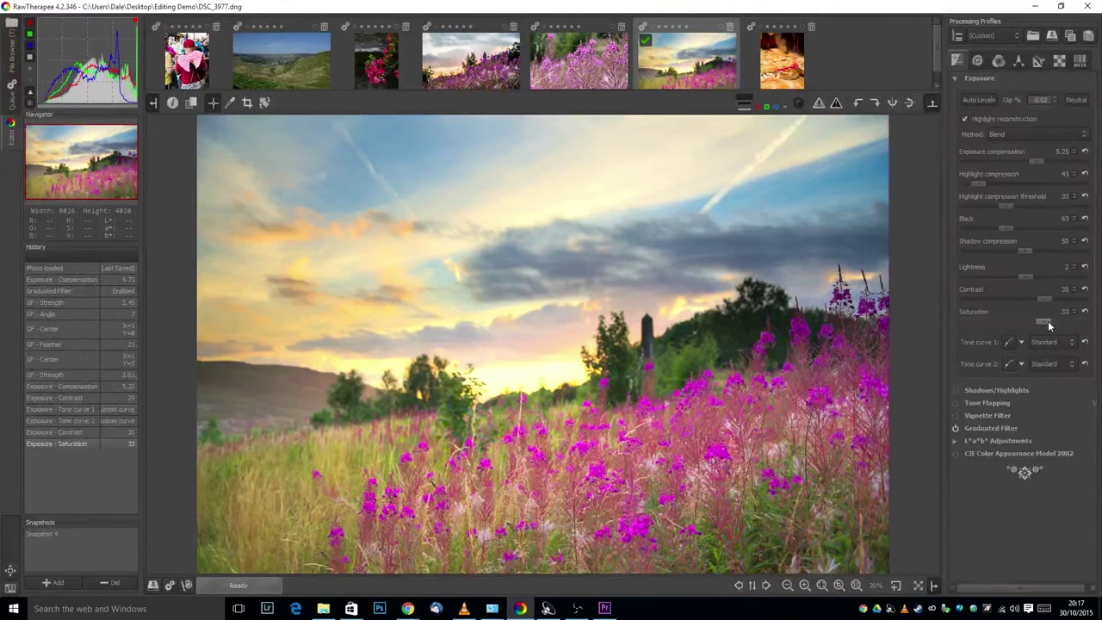
drag(1043, 321, 1032, 332)
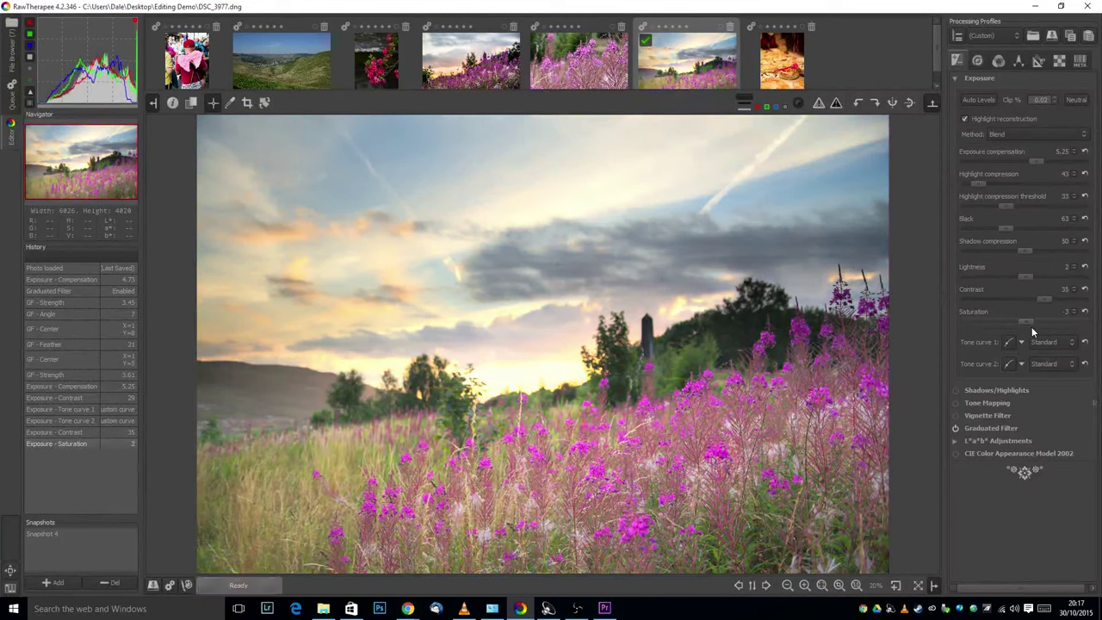
- Open the Detail tab and view the pink flower spikes at 100% zoom
key(minus)
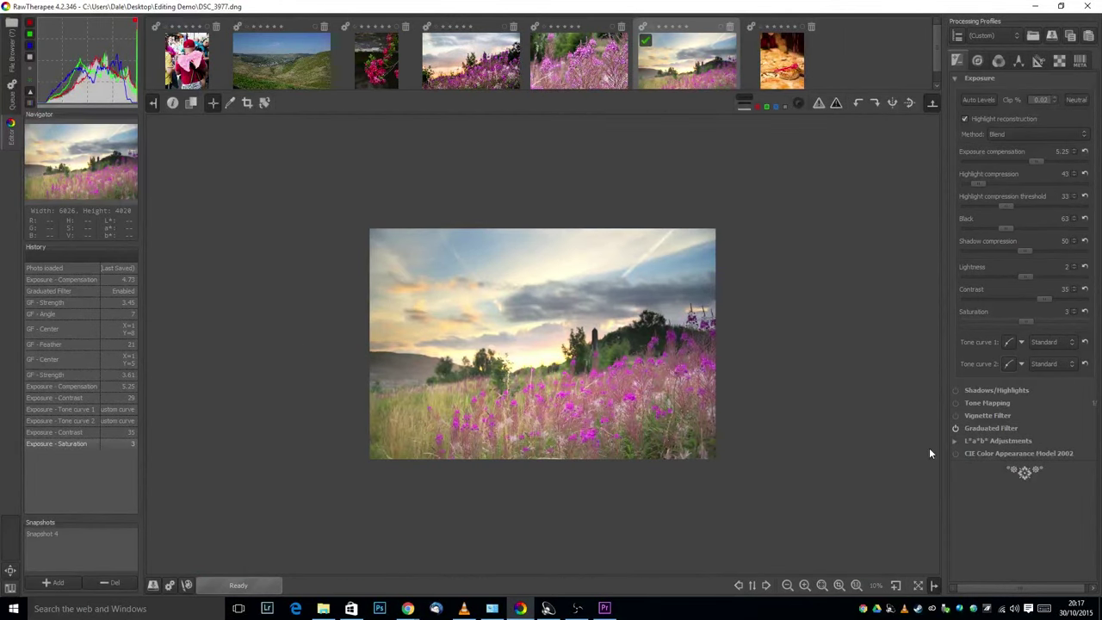
key(f)
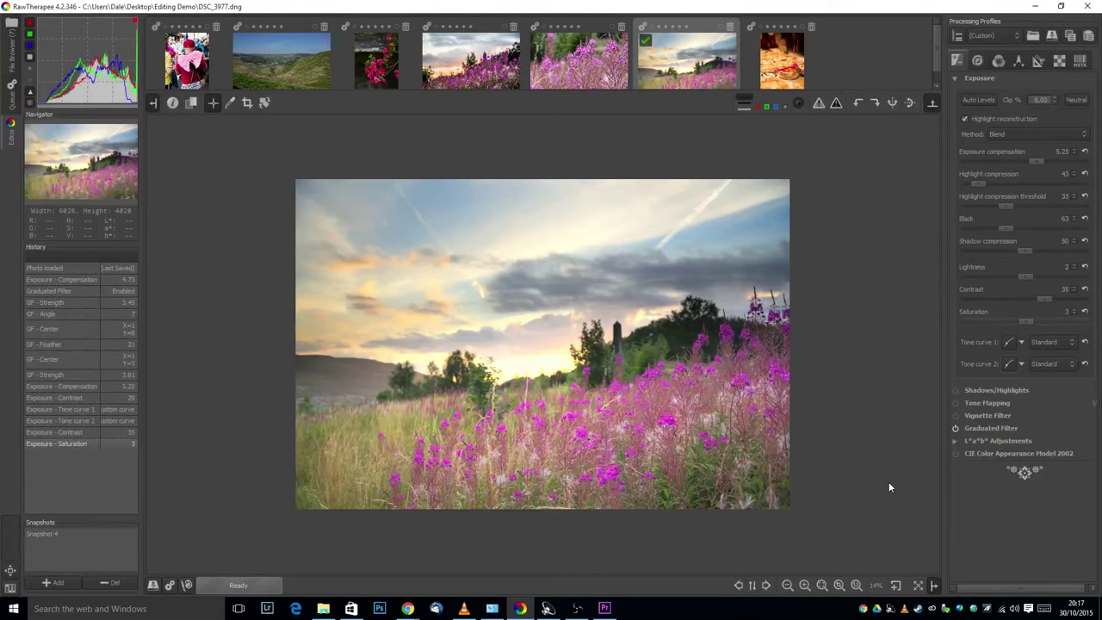
scroll(888, 481, up, 1)
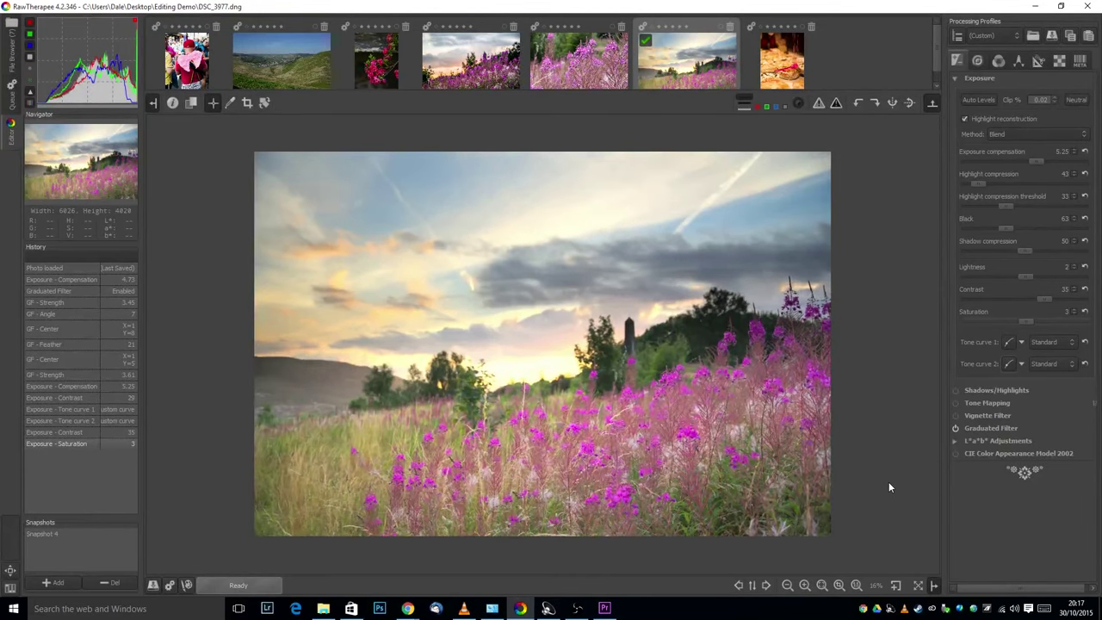
click(978, 62)
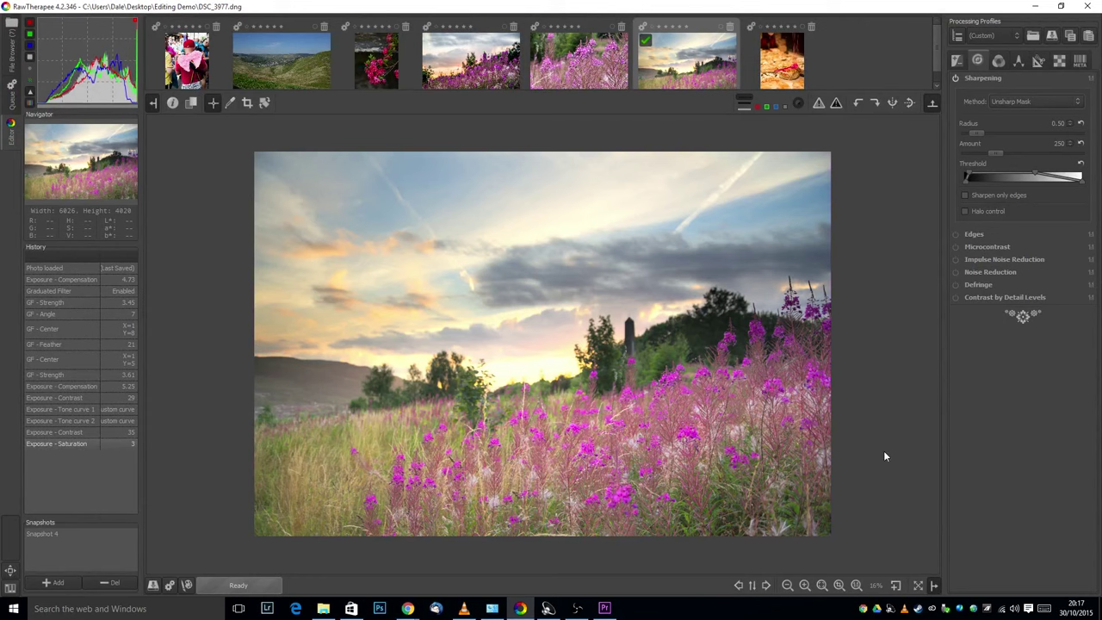
click(856, 587)
scroll(521, 554, up, 3)
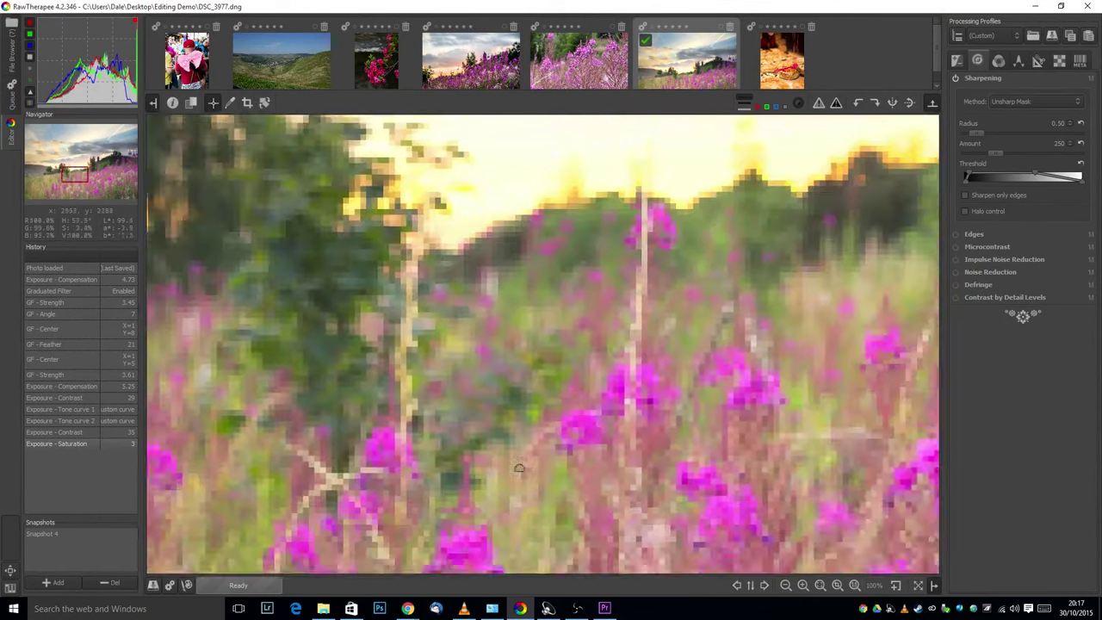
drag(558, 423, 618, 384)
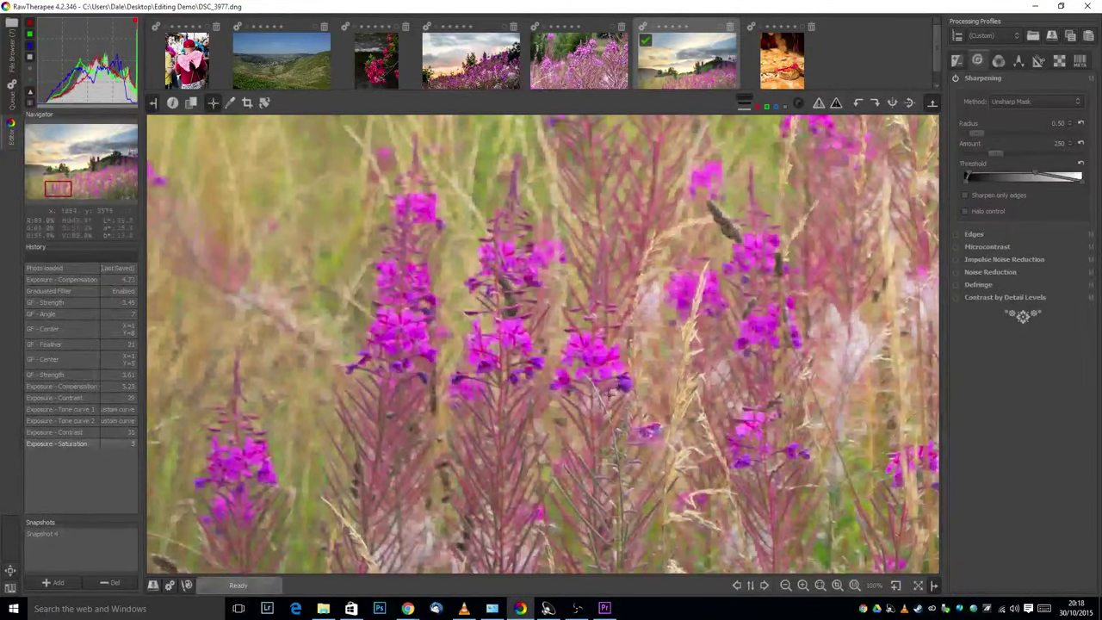
drag(590, 440, 588, 431)
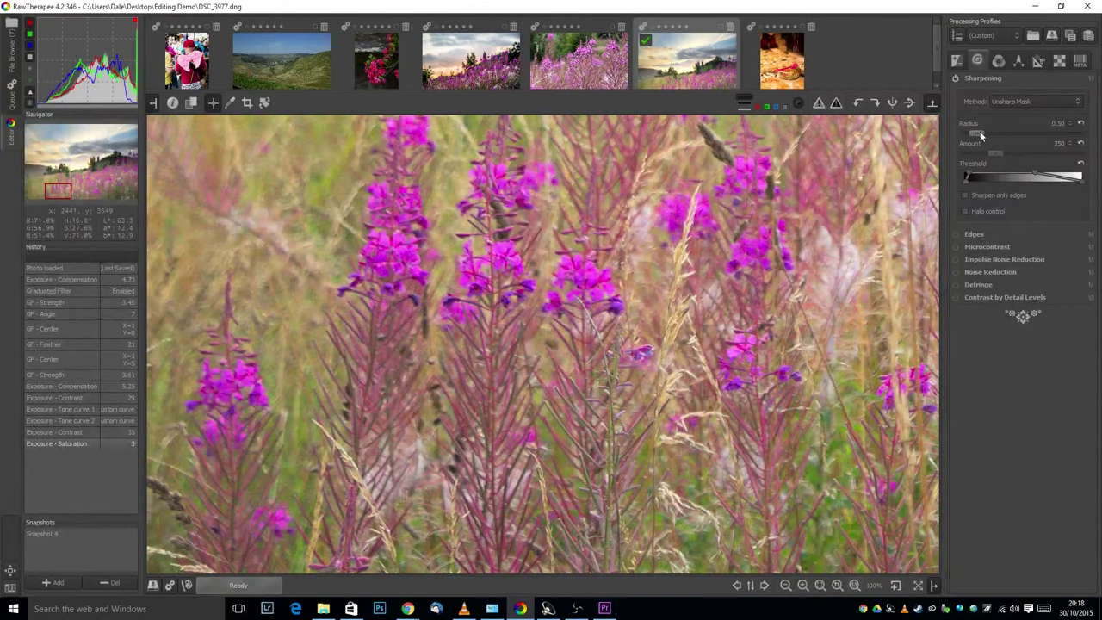
- Enable unsharp-mask sharpening with radius 0.73 and amount 316
mouse_move(990, 151)
mouse_down()
mouse_move(981, 135)
mouse_move(1006, 155)
mouse_up()
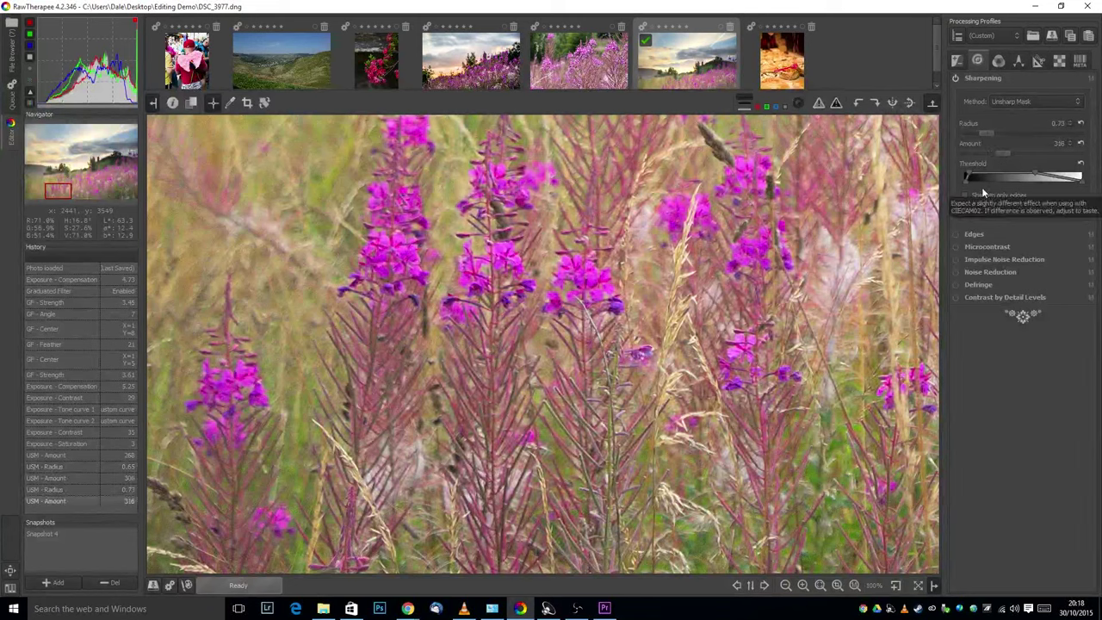
click(958, 80)
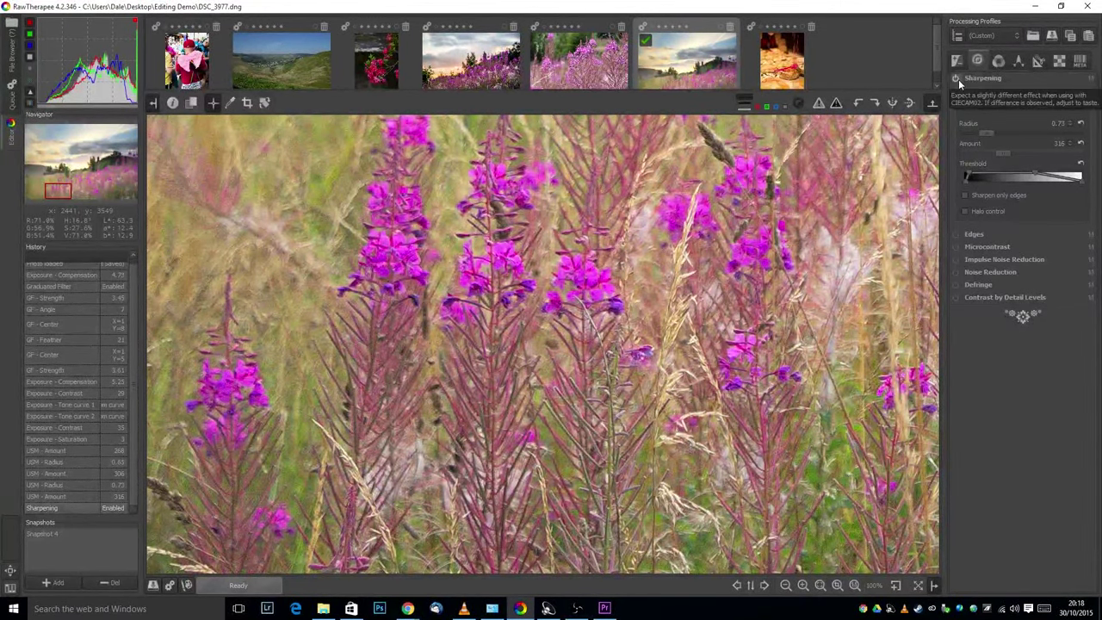
click(961, 78)
click(958, 62)
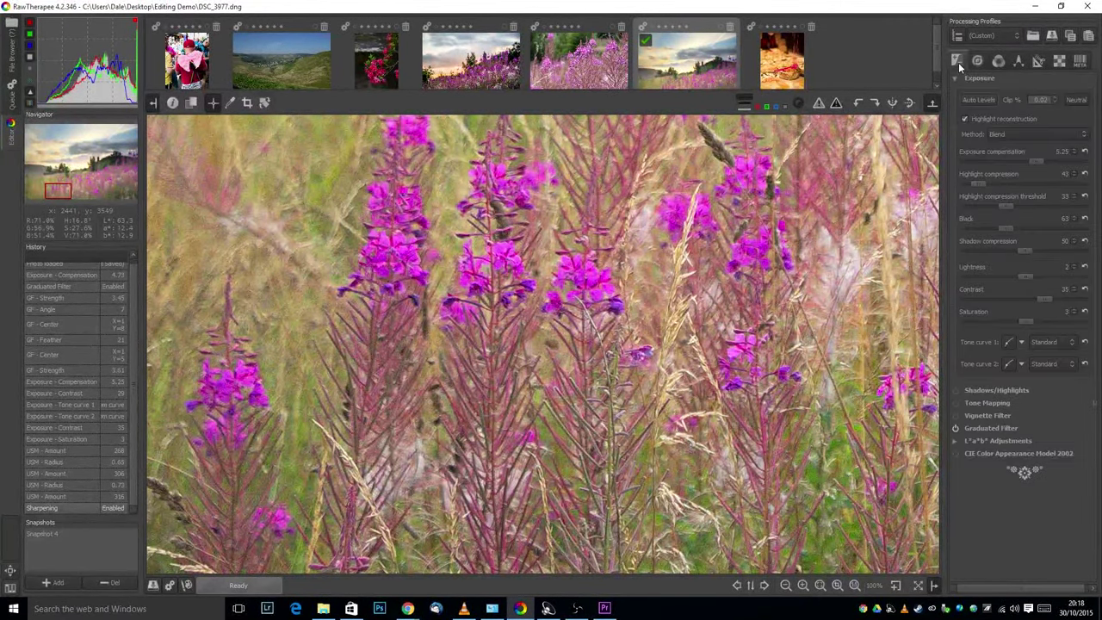
- Fit the photo to the preview, save Snapshot 5, and toggle it against the darker Snapshot 4
click(820, 587)
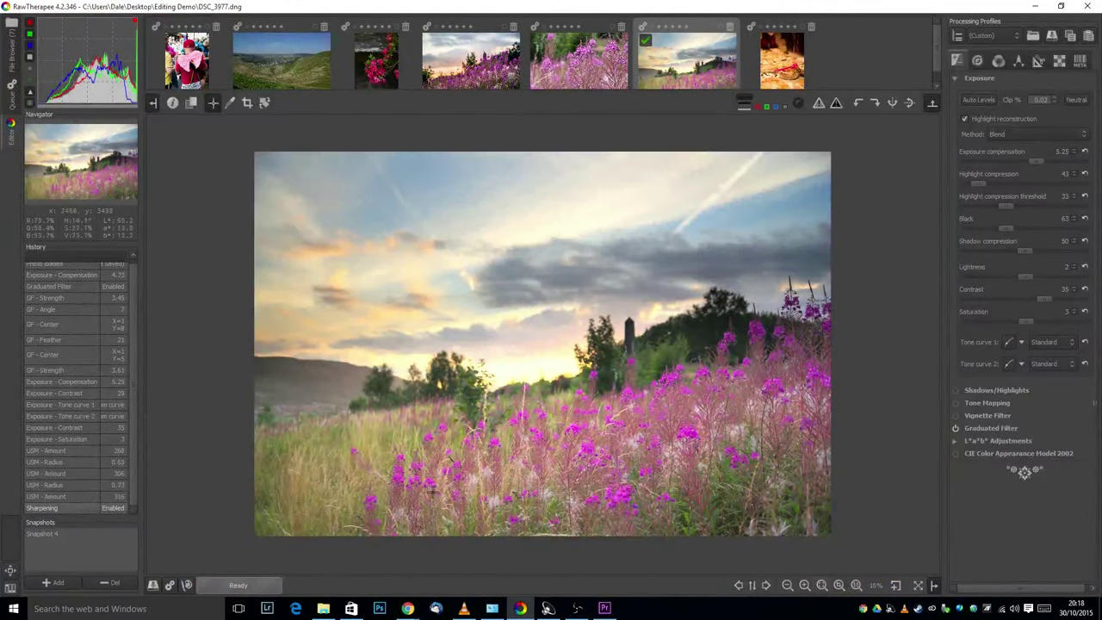
click(58, 583)
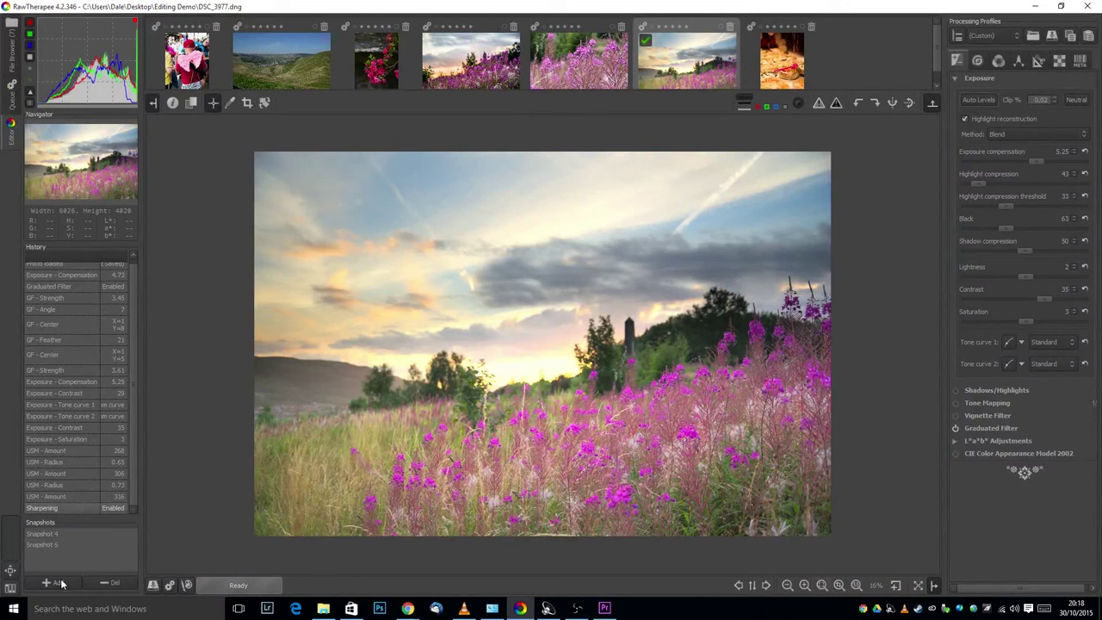
click(51, 533)
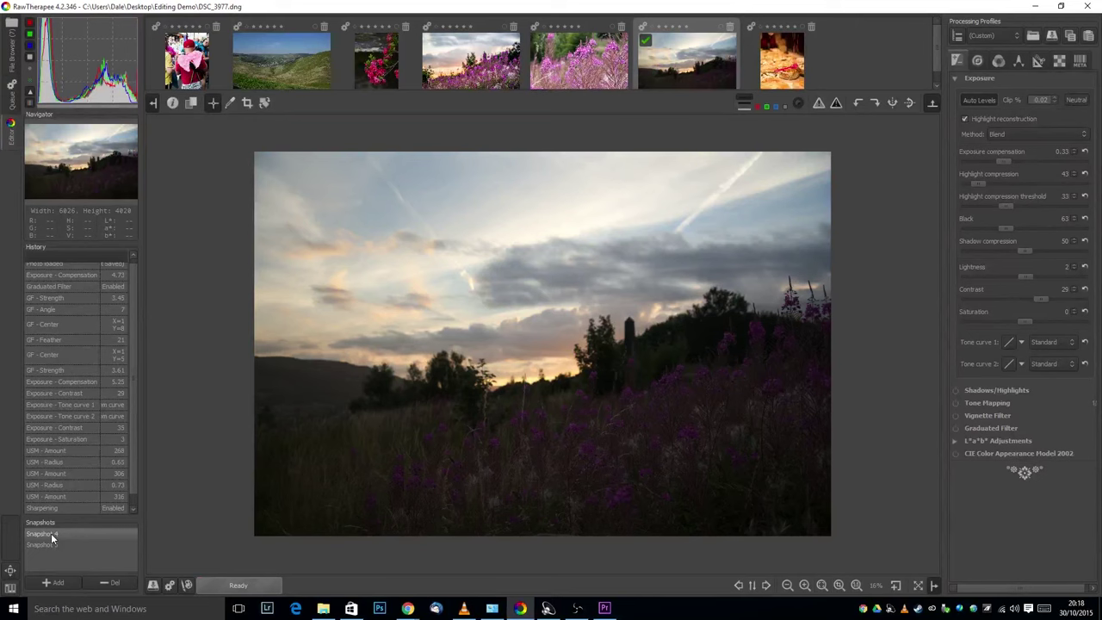
click(45, 543)
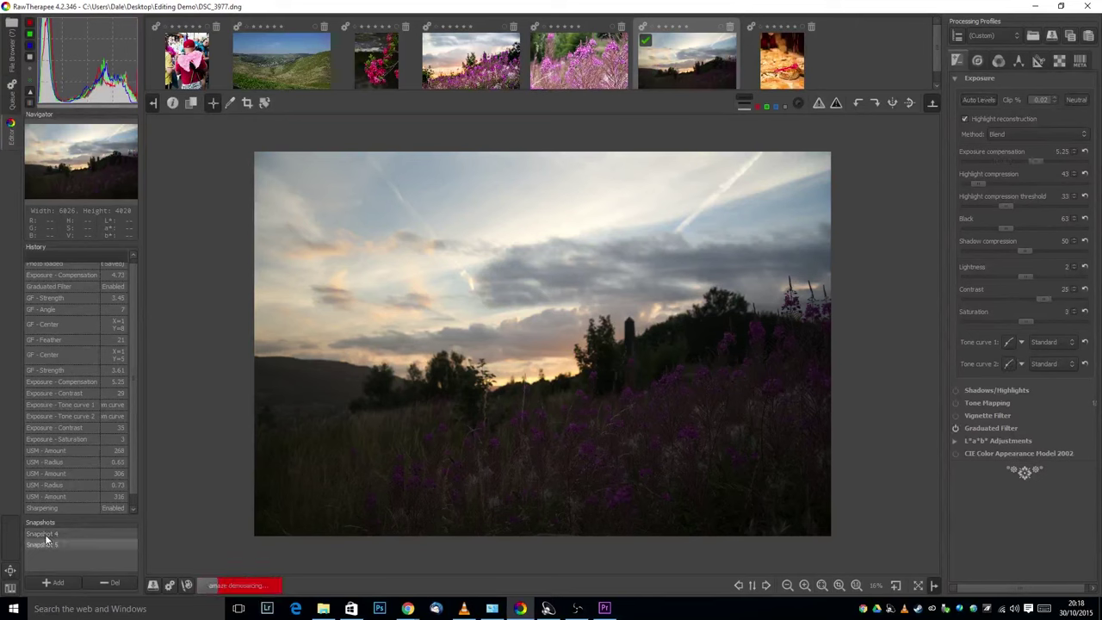
click(47, 533)
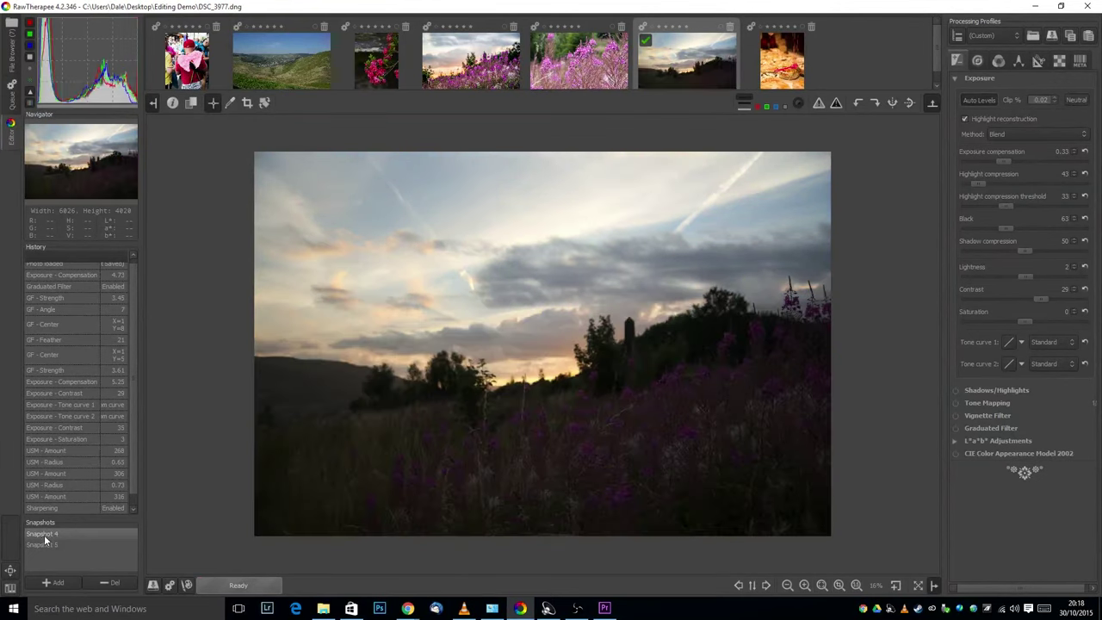
click(45, 543)
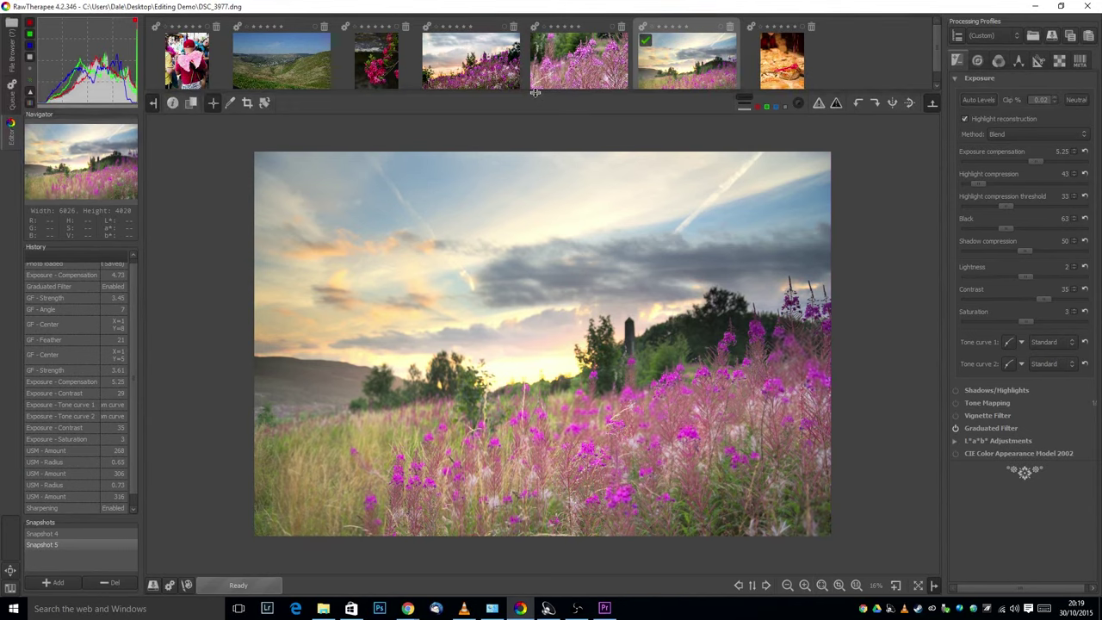
- Queue DSC_3977.dng for processing and view the queue's JPEG quality 92 Desktop output settings
drag(539, 92, 542, 119)
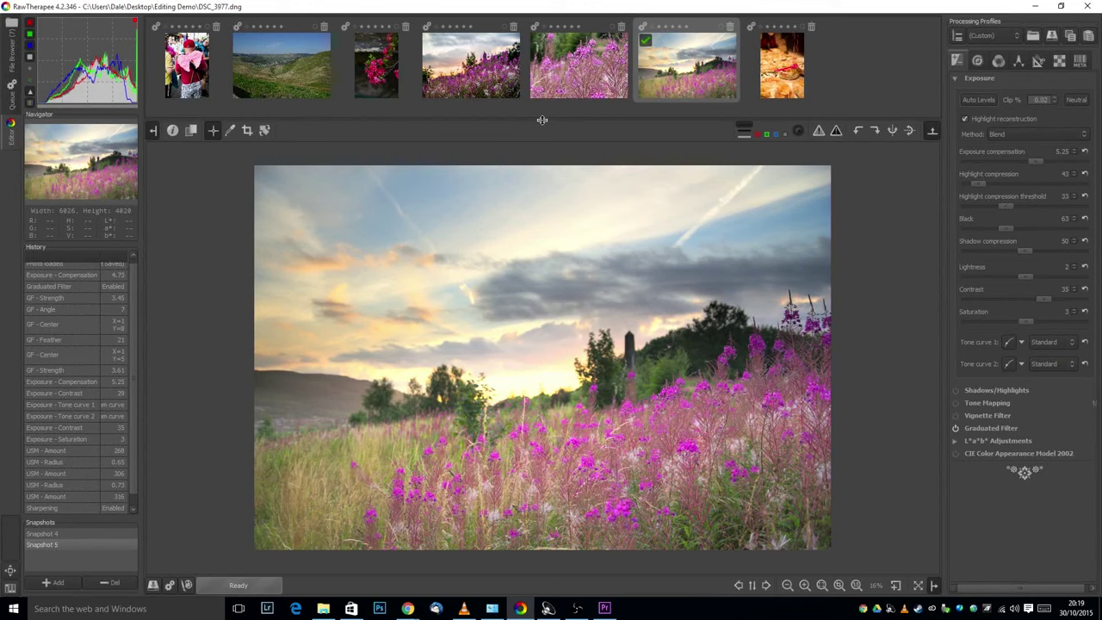
right_click(678, 55)
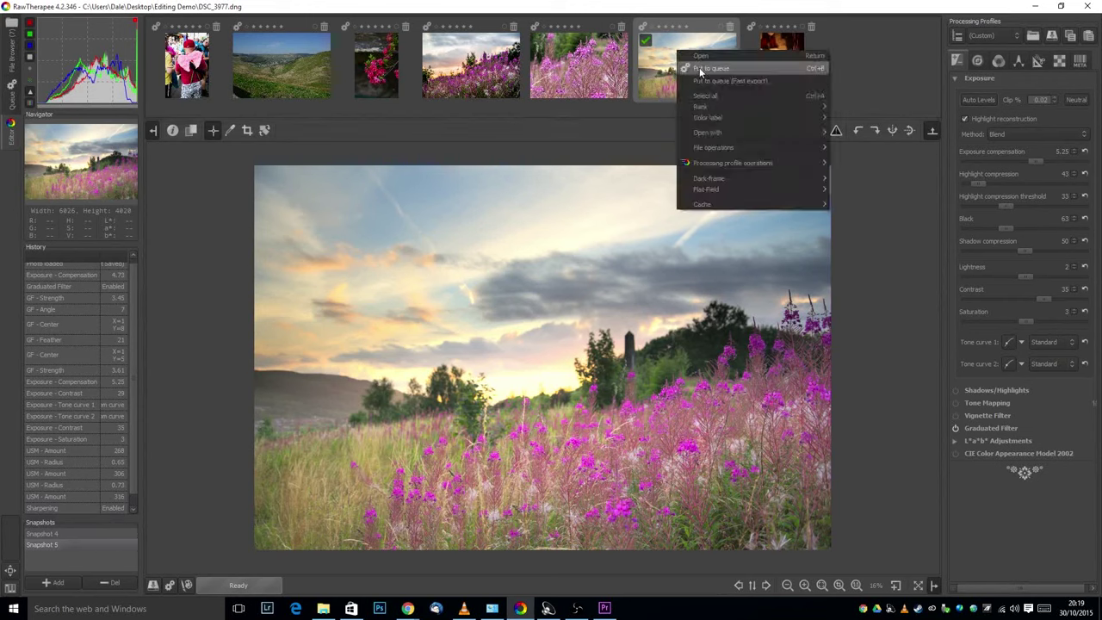
click(701, 69)
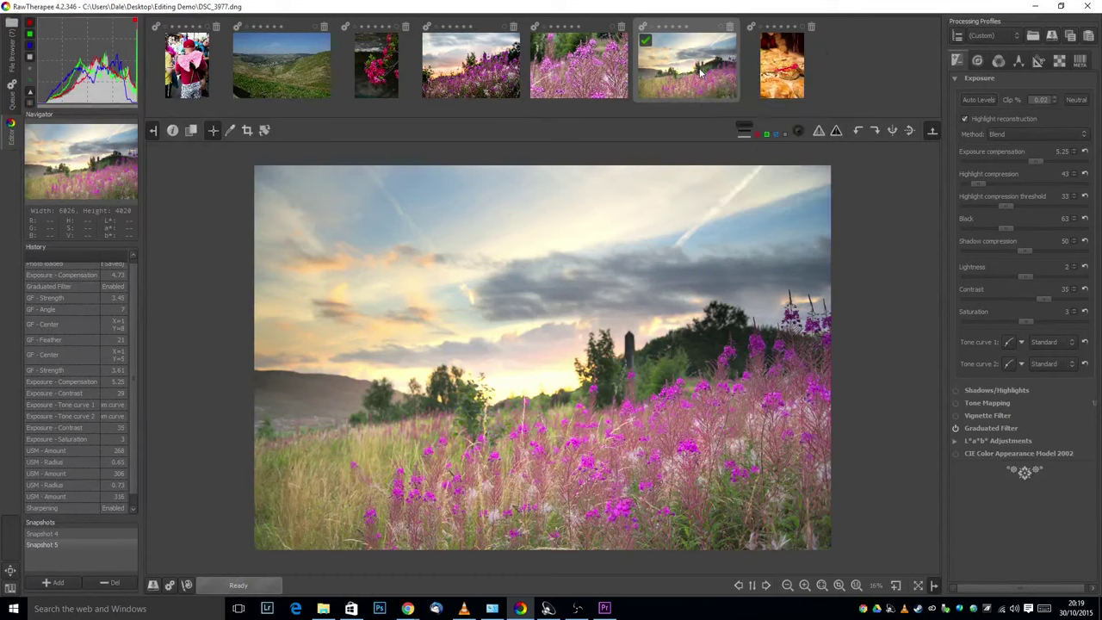
click(12, 106)
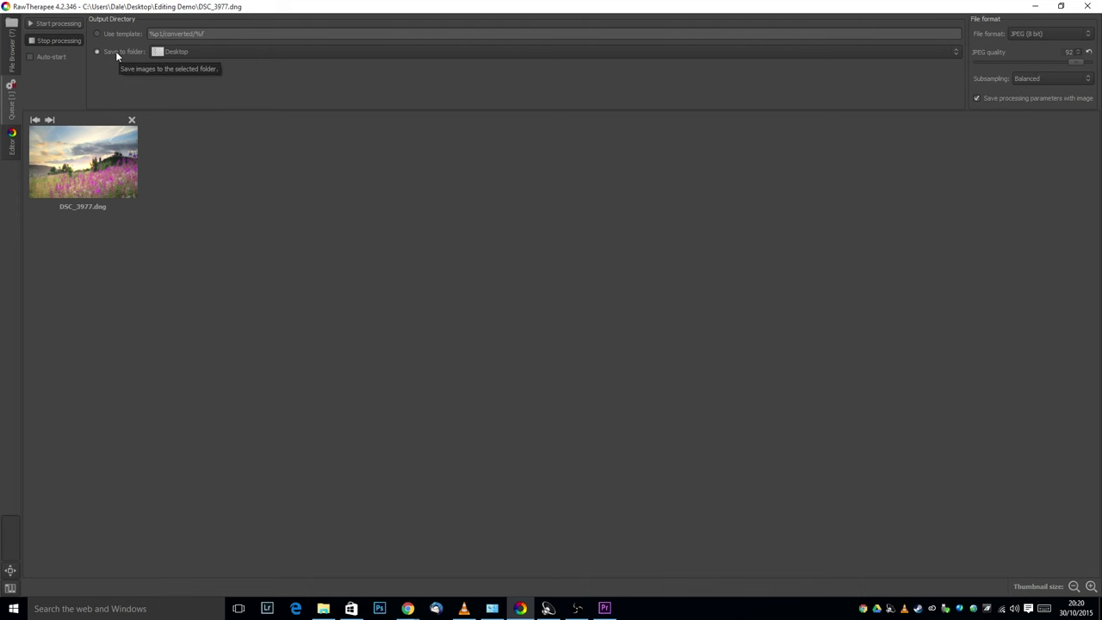
- Keep Desktop as the output folder and process the queue to export DSC_3977.dng as JPEG
click(240, 52)
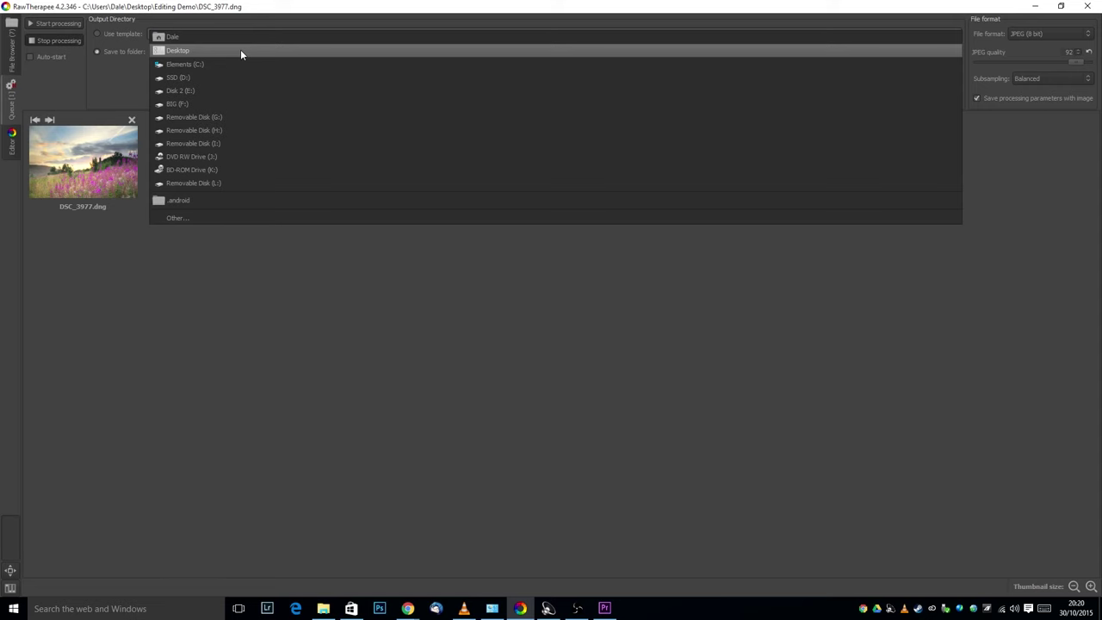
click(238, 216)
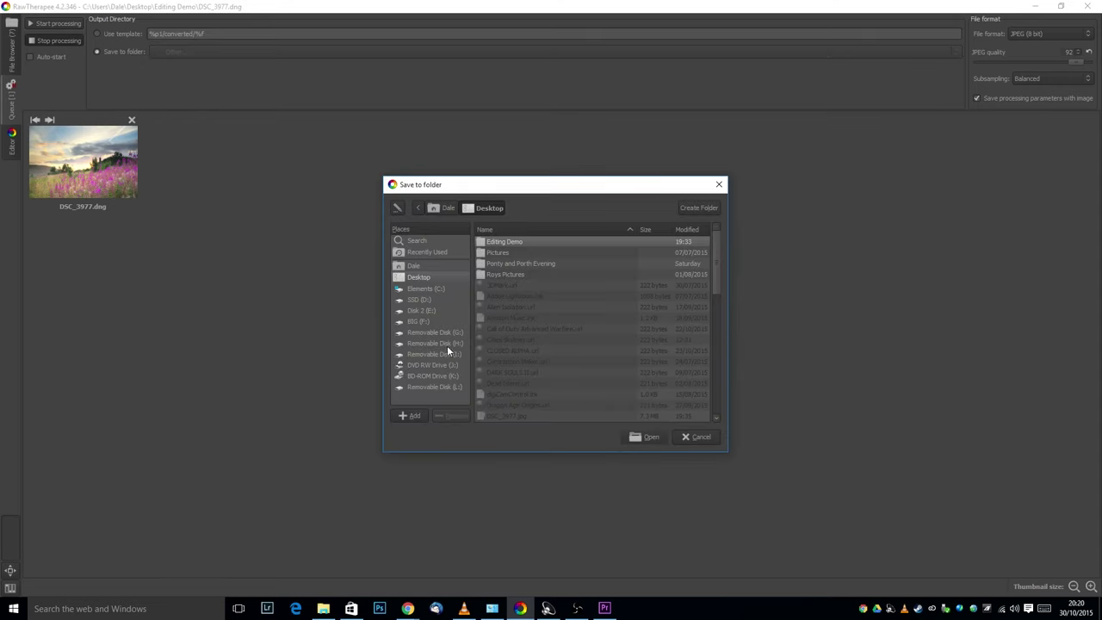
click(698, 437)
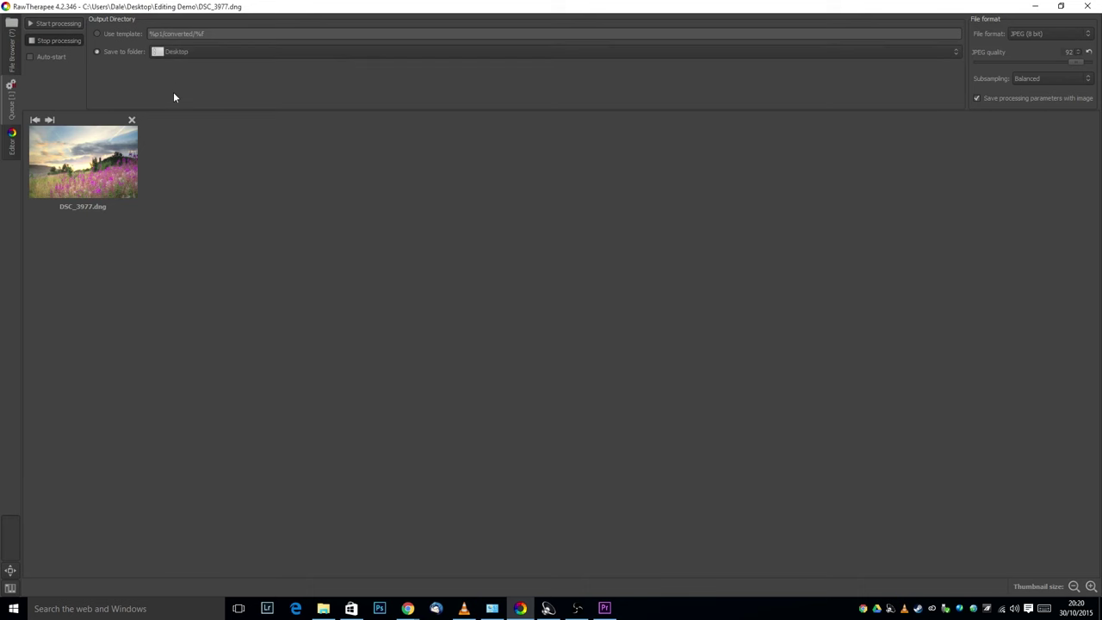
click(61, 28)
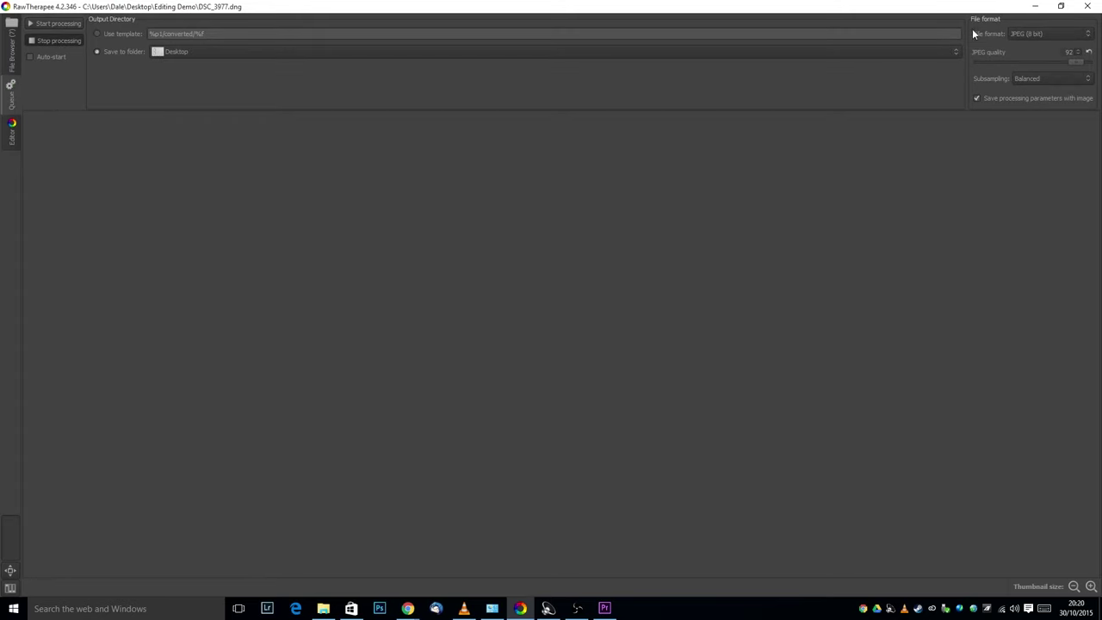
- Minimize RawTherapee and open DSC_3977-2.jpg from the Desktop in Windows Photos
click(1034, 6)
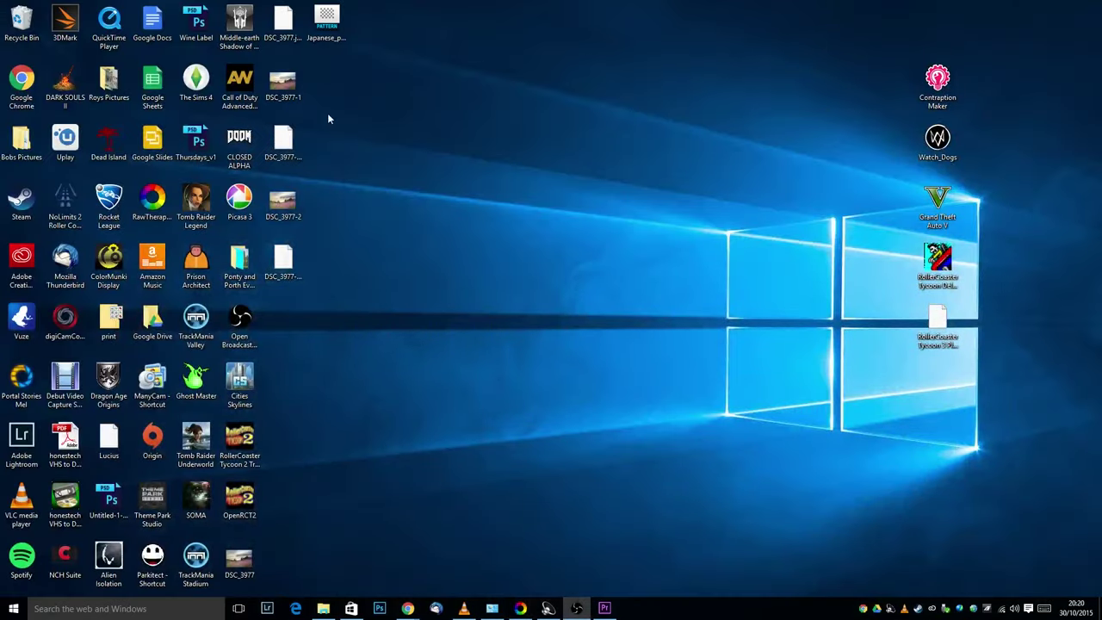
double_click(294, 202)
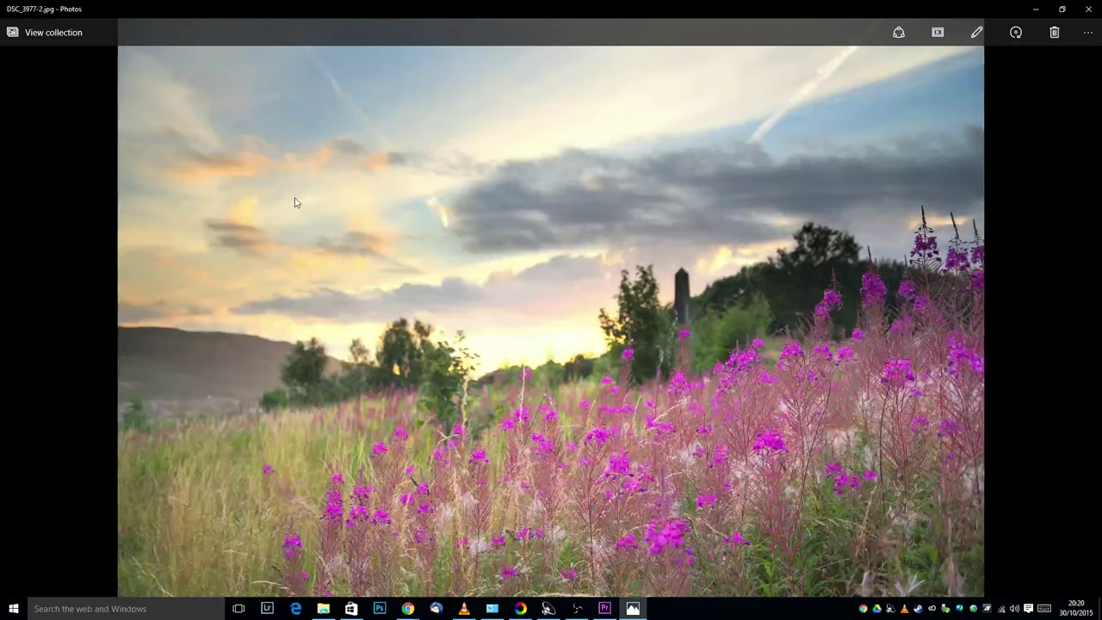